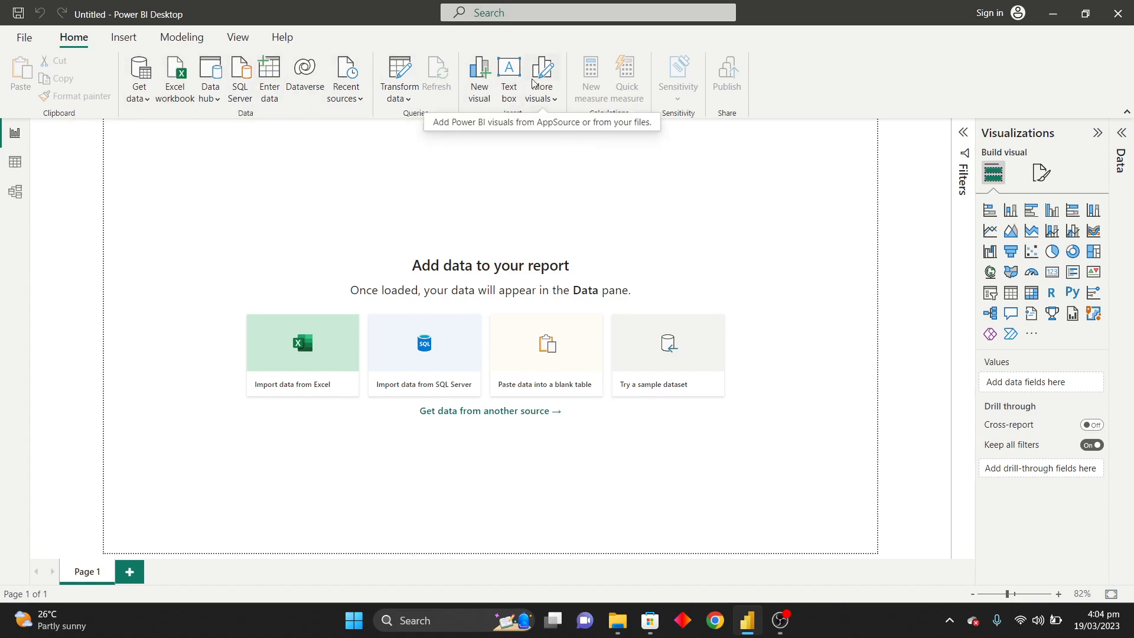
Step: Import the Corporation Data sheet from the Employee Sample Data Excel workbook on the Desktop into the report
click(177, 87)
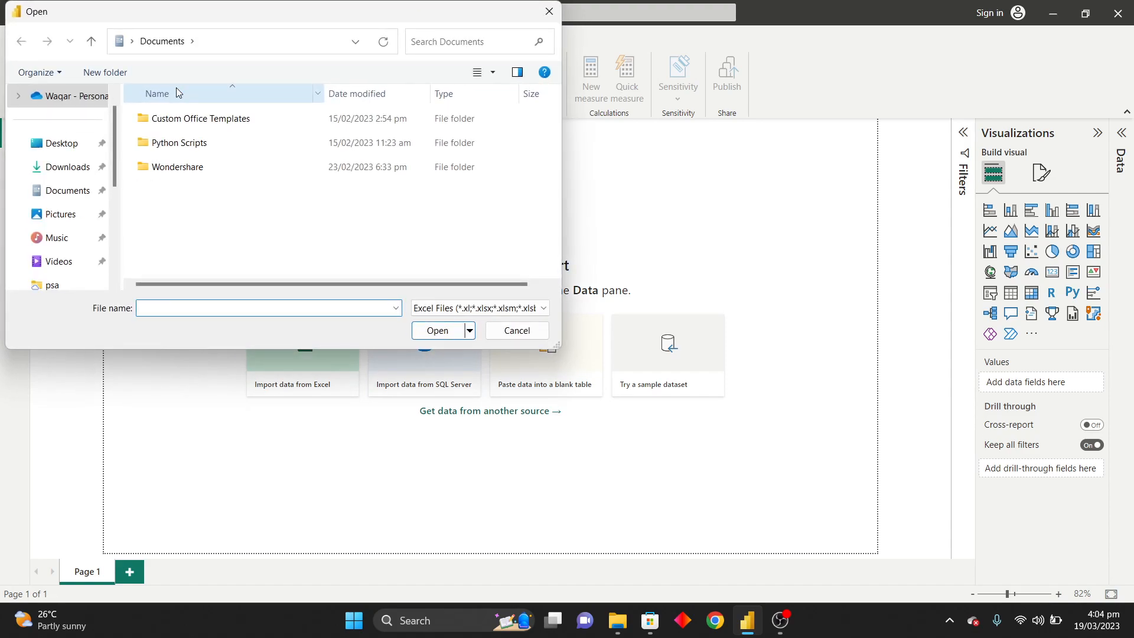
click(61, 143)
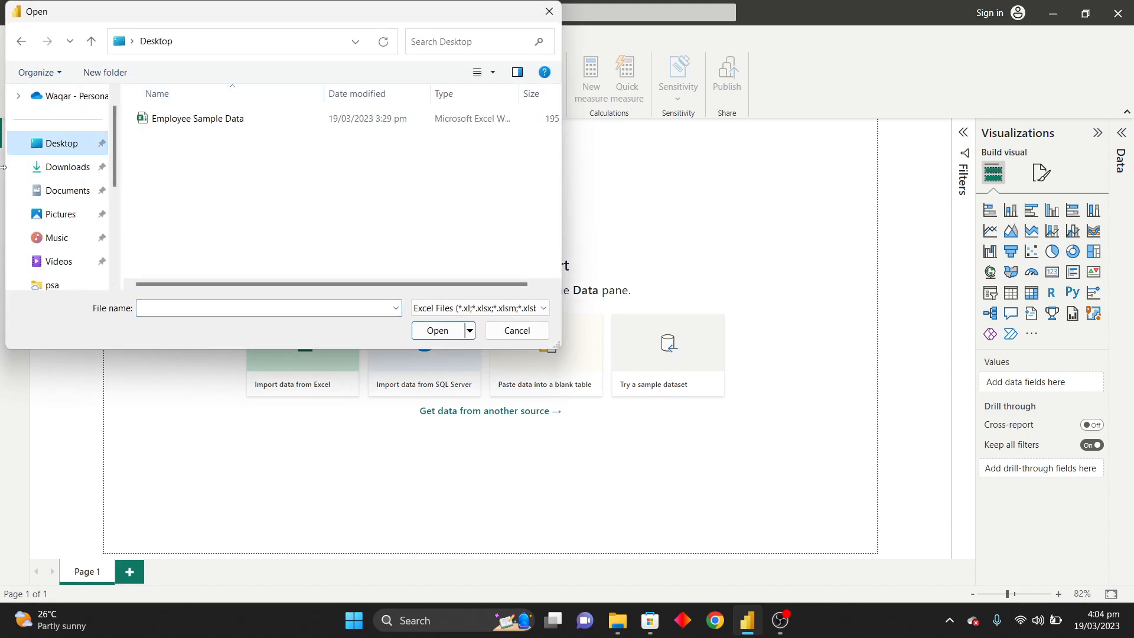
click(211, 121)
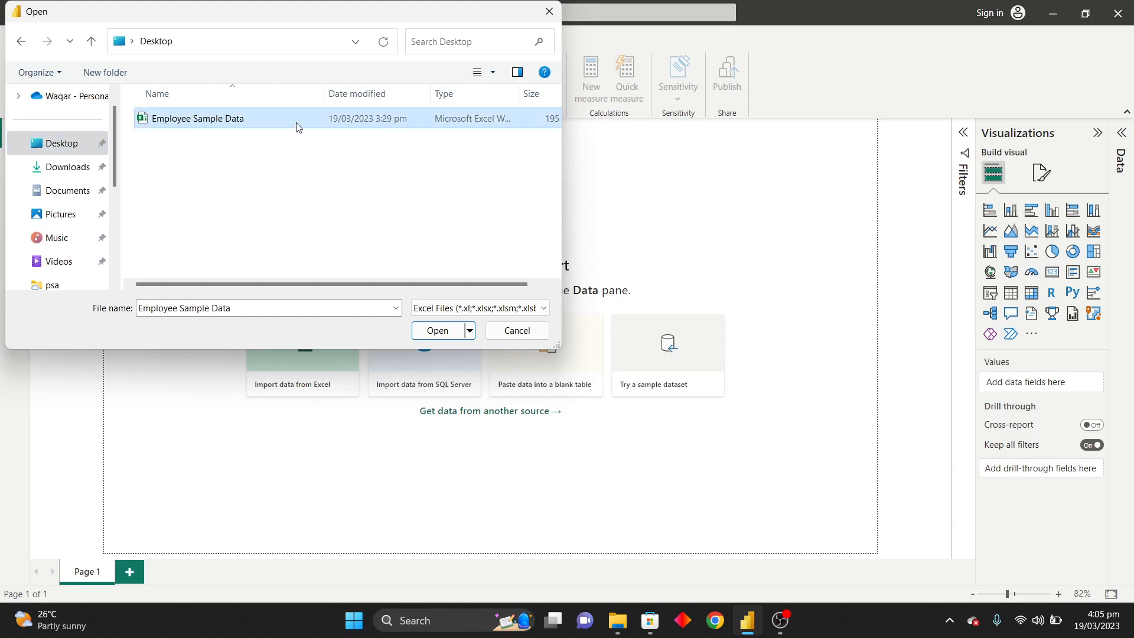
click(436, 331)
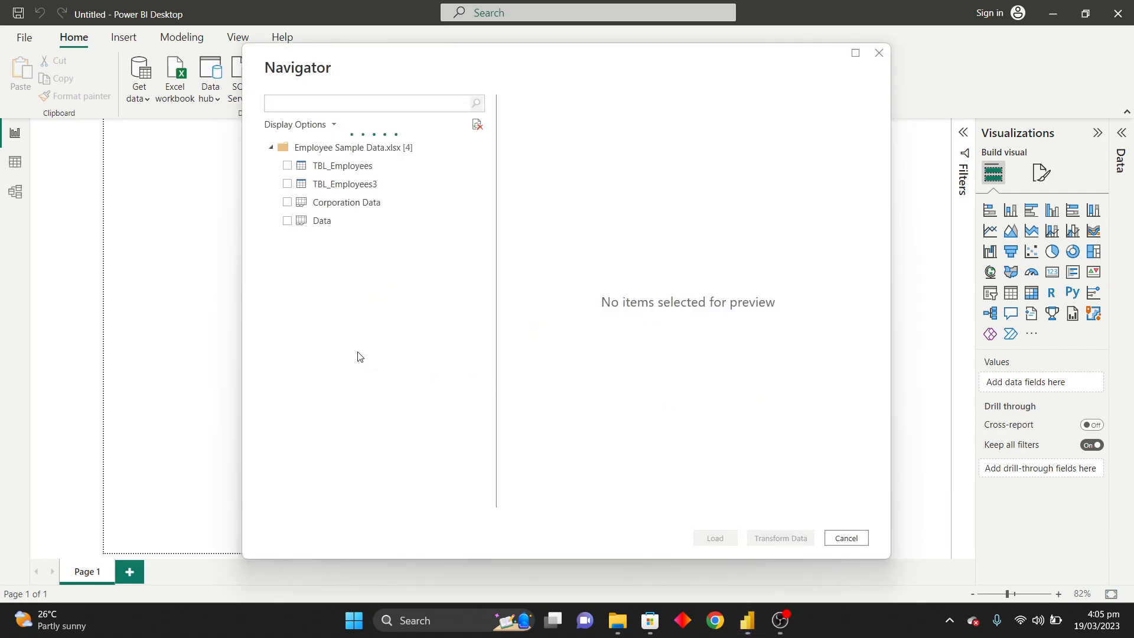
click(287, 206)
click(287, 202)
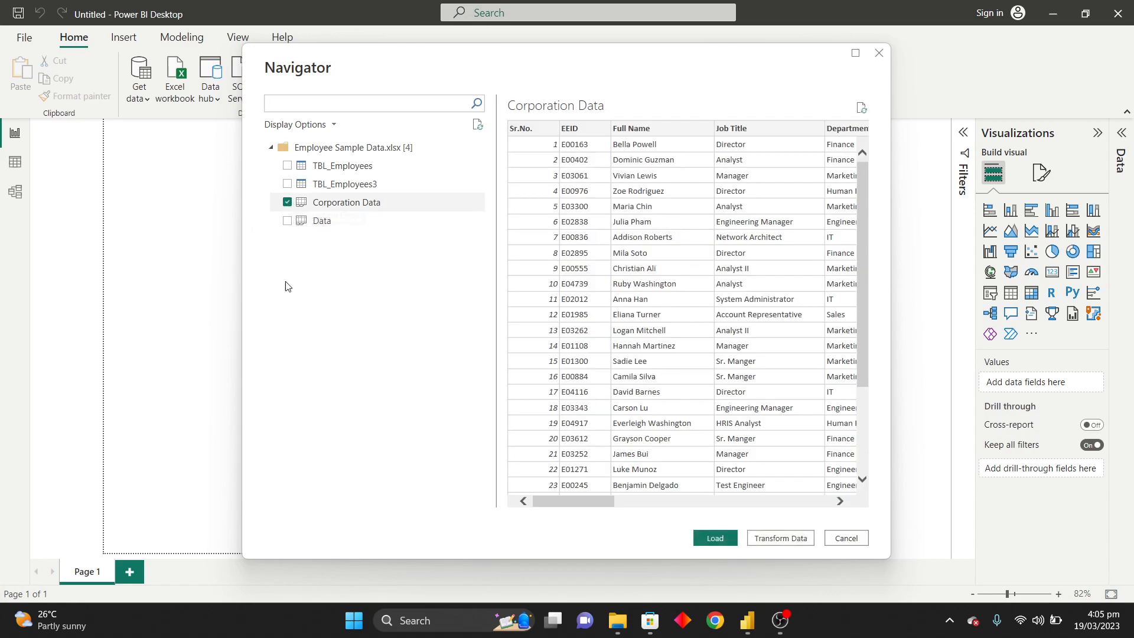
click(715, 538)
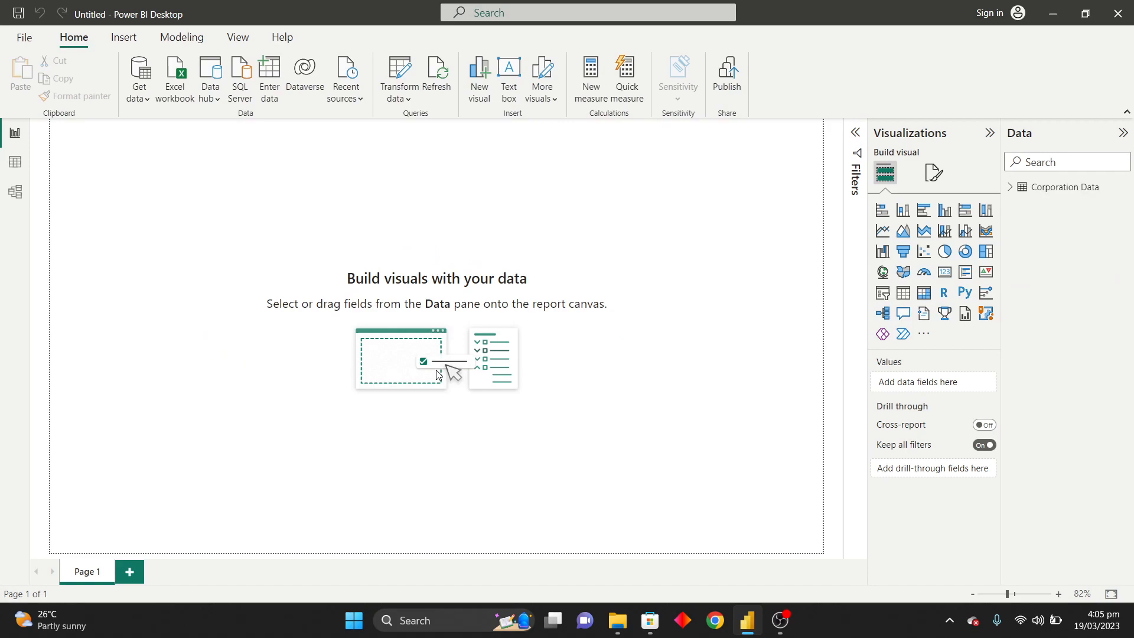
Step: Expand the Corporation Data field list and examine the table's rows and last columns in the data view
click(1012, 189)
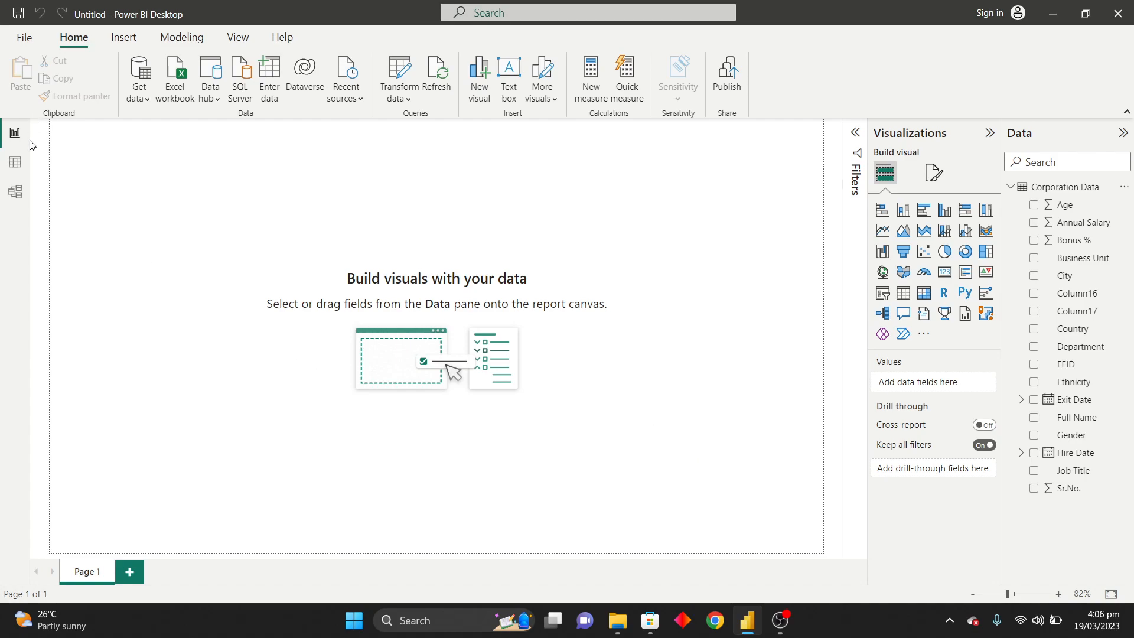
click(15, 164)
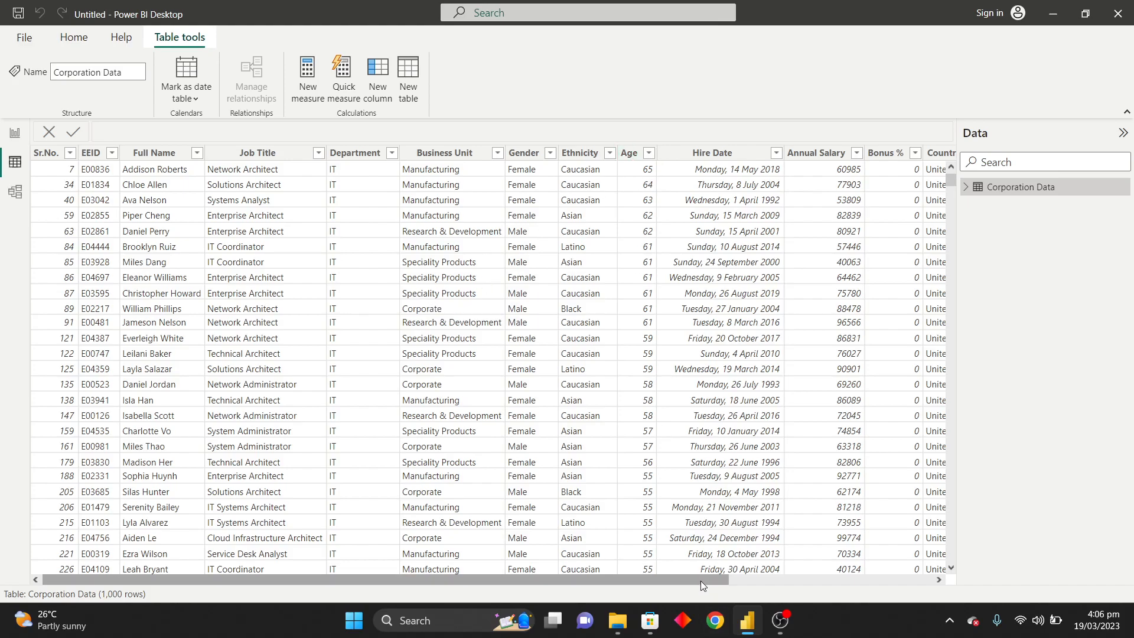
drag(703, 580, 948, 594)
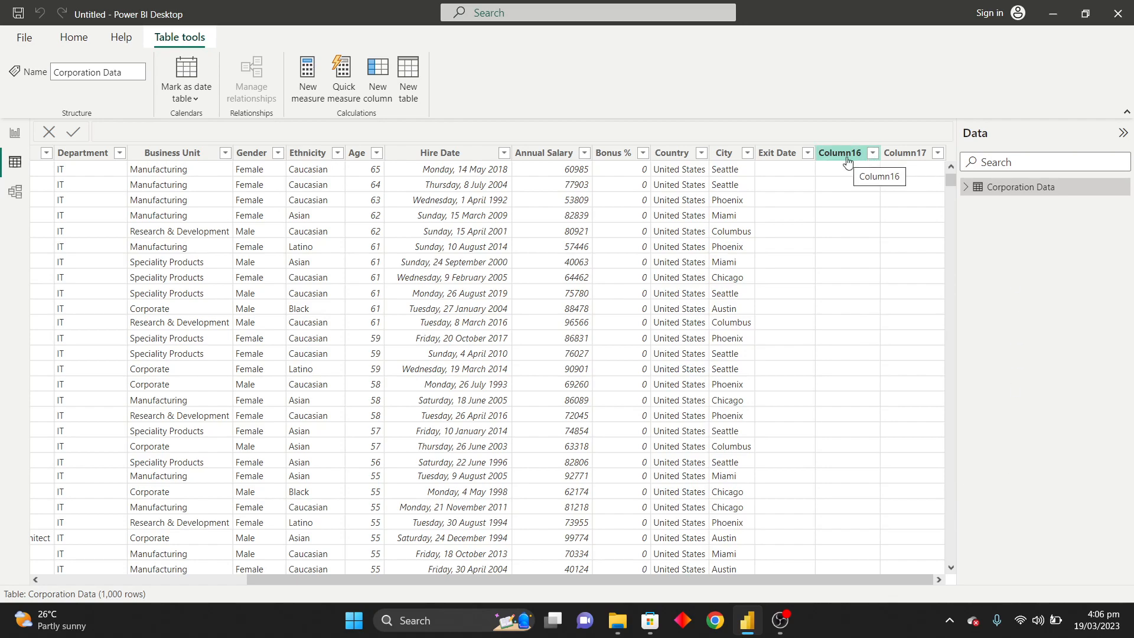
scroll(854, 224, down, 20)
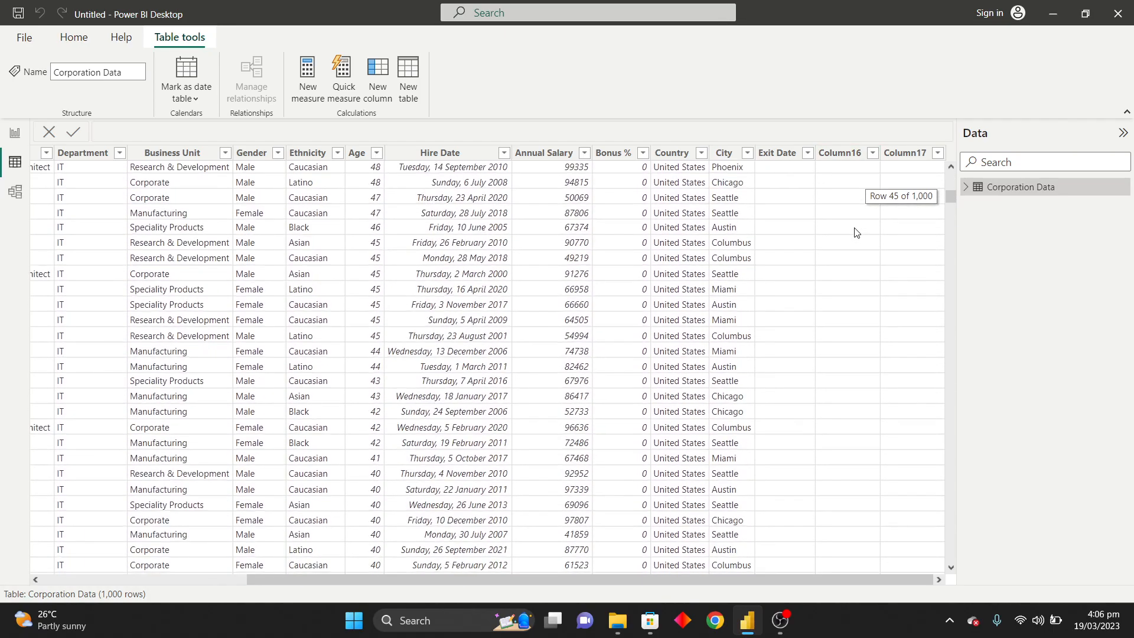
scroll(863, 247, down, 15)
scroll(864, 246, up, 20)
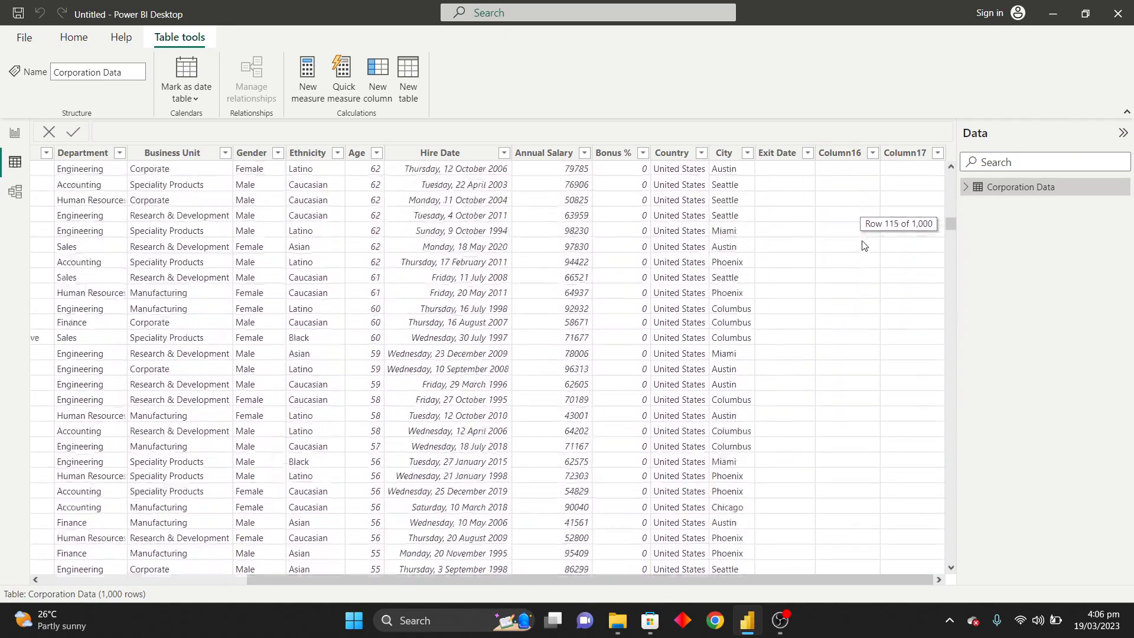
scroll(864, 245, up, 20)
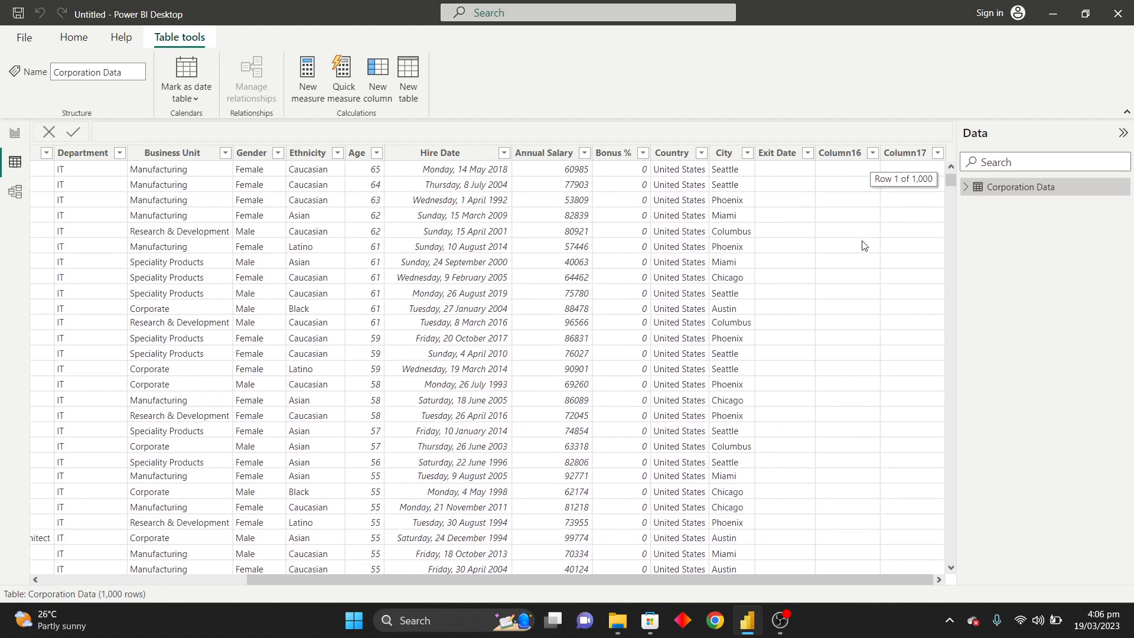
Step: Delete Column16 and Column17 from the Corporation Data table
right_click(849, 157)
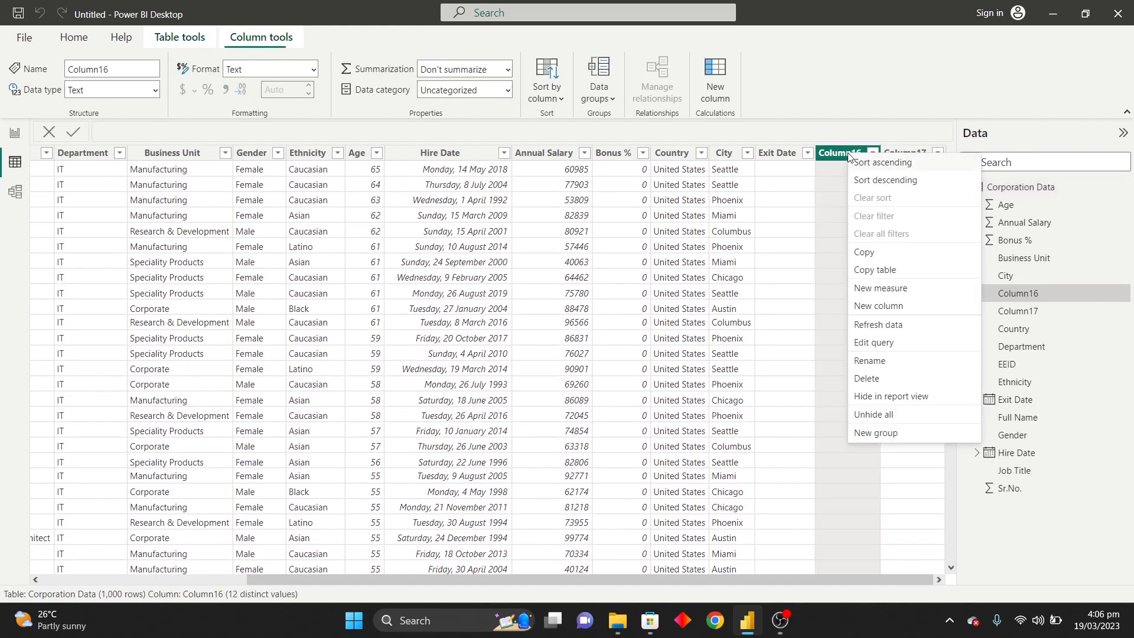
click(881, 383)
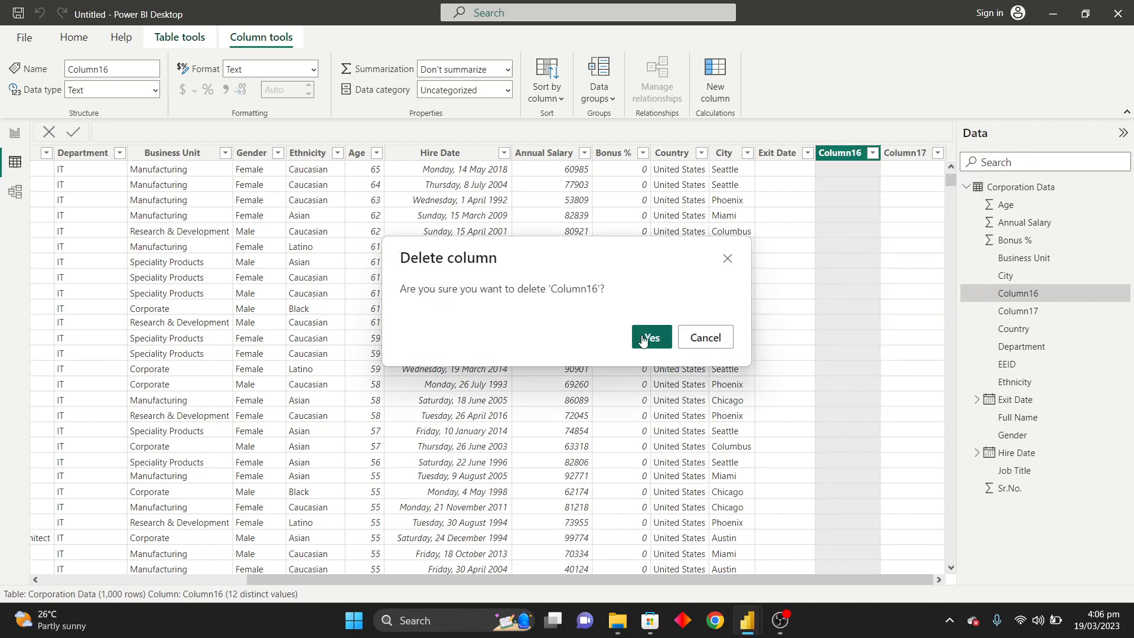
click(648, 338)
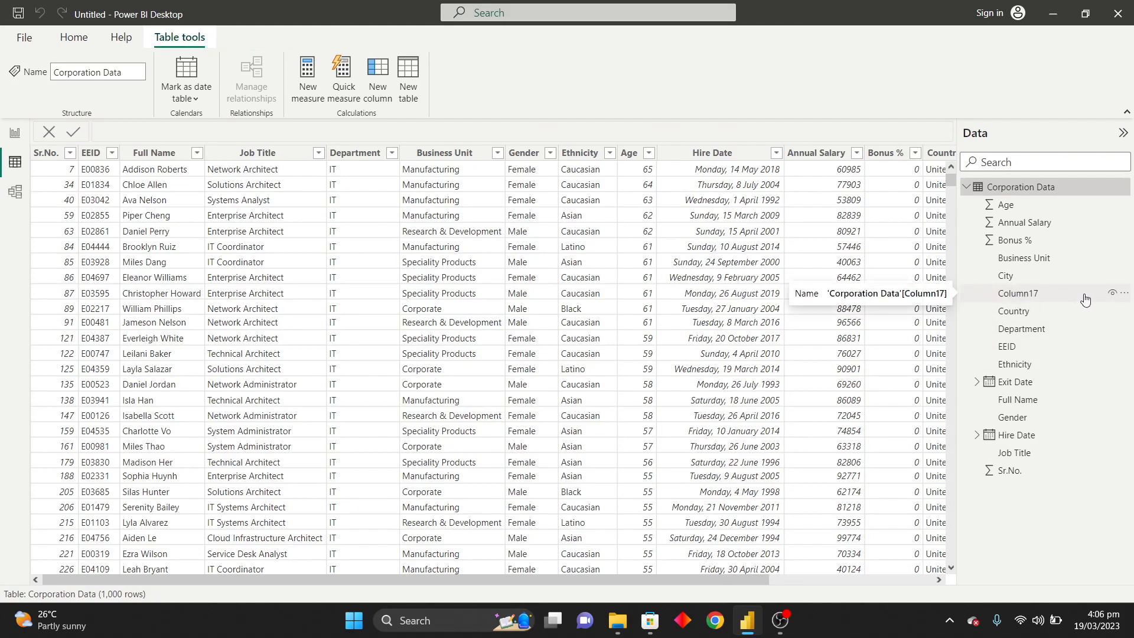
click(1125, 293)
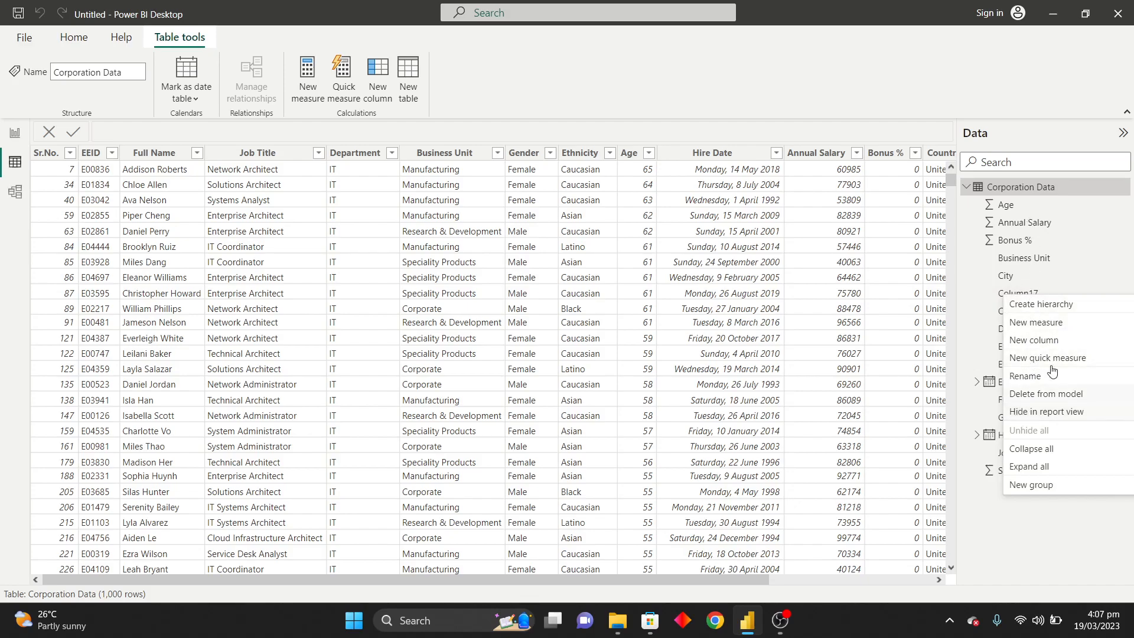
click(1041, 400)
click(656, 336)
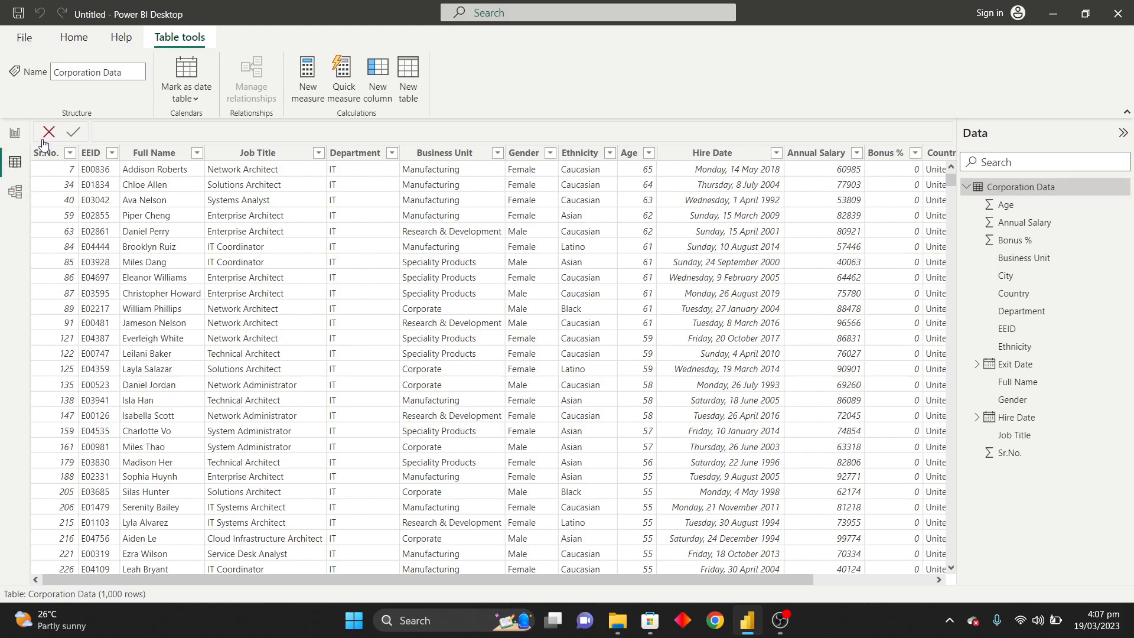
Step: Sort the table by Sr.No. in ascending order and check the properties of the Job Title, Department and Business Unit columns
click(69, 153)
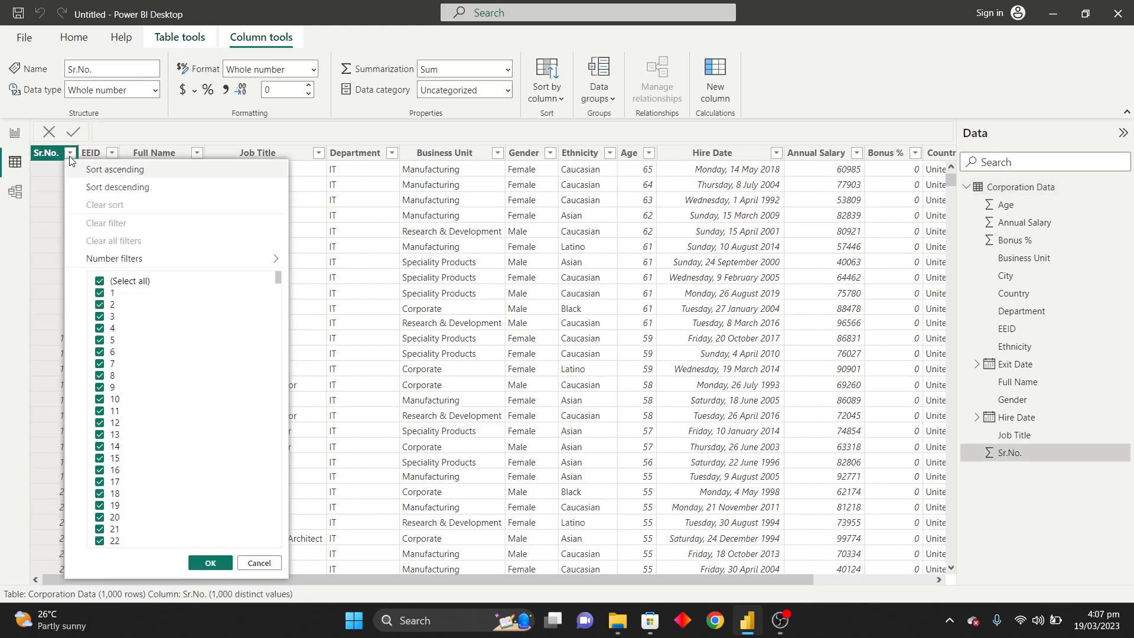
click(125, 172)
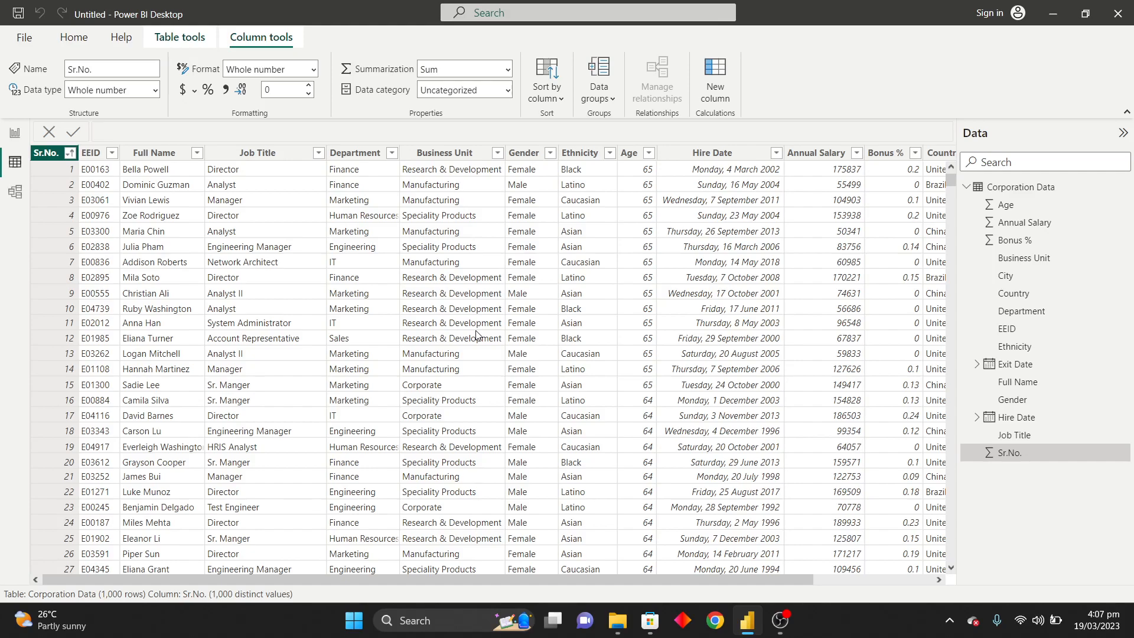
click(220, 153)
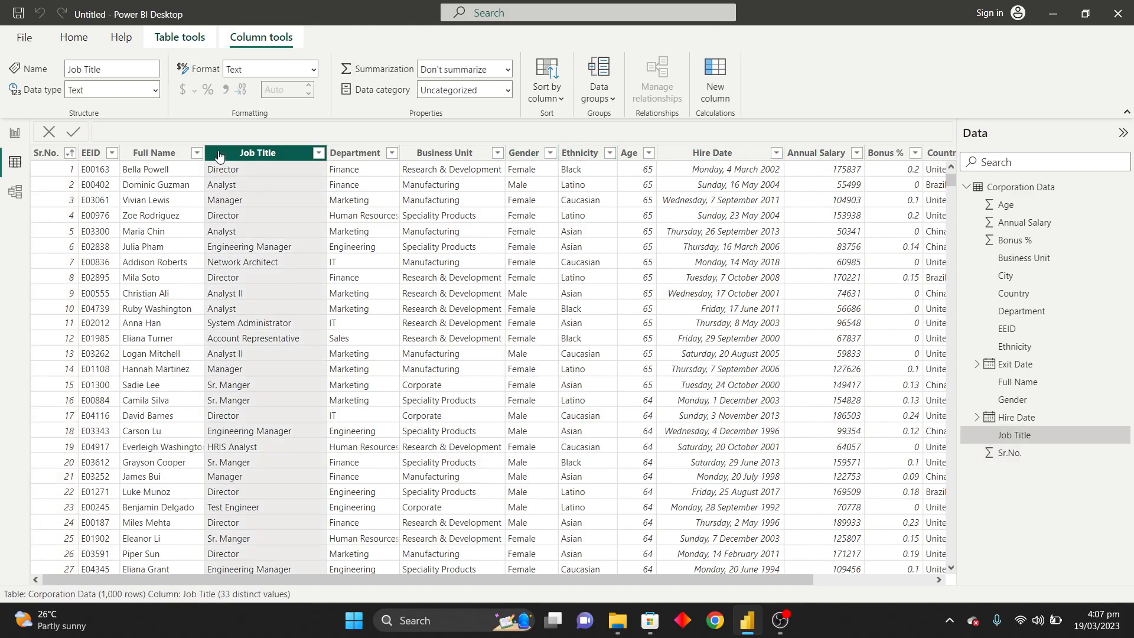
click(352, 155)
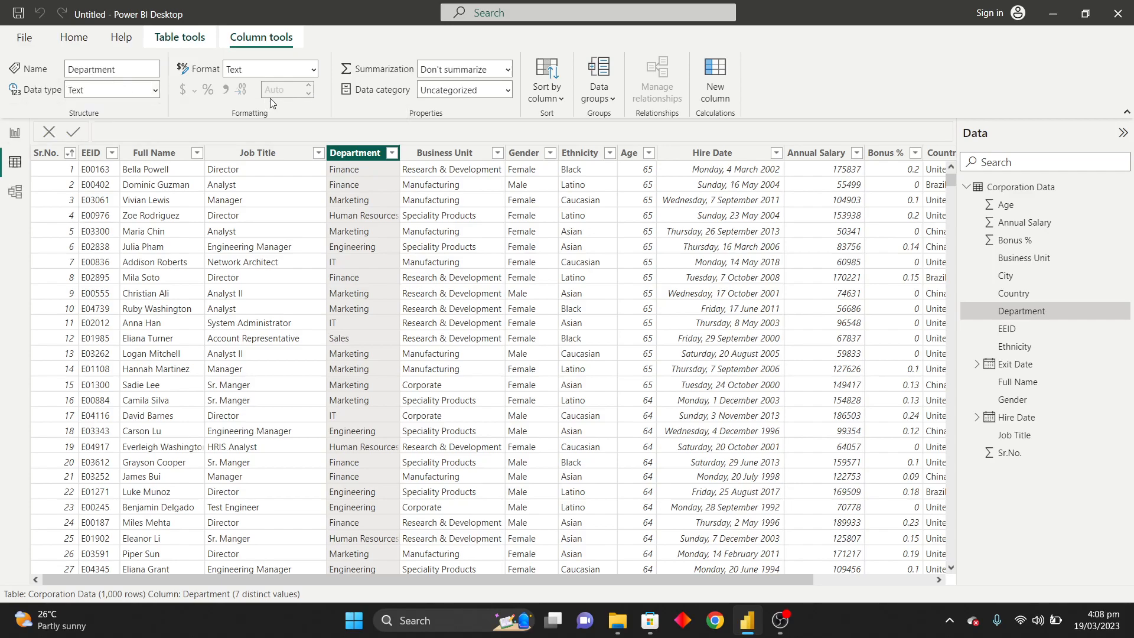
click(448, 152)
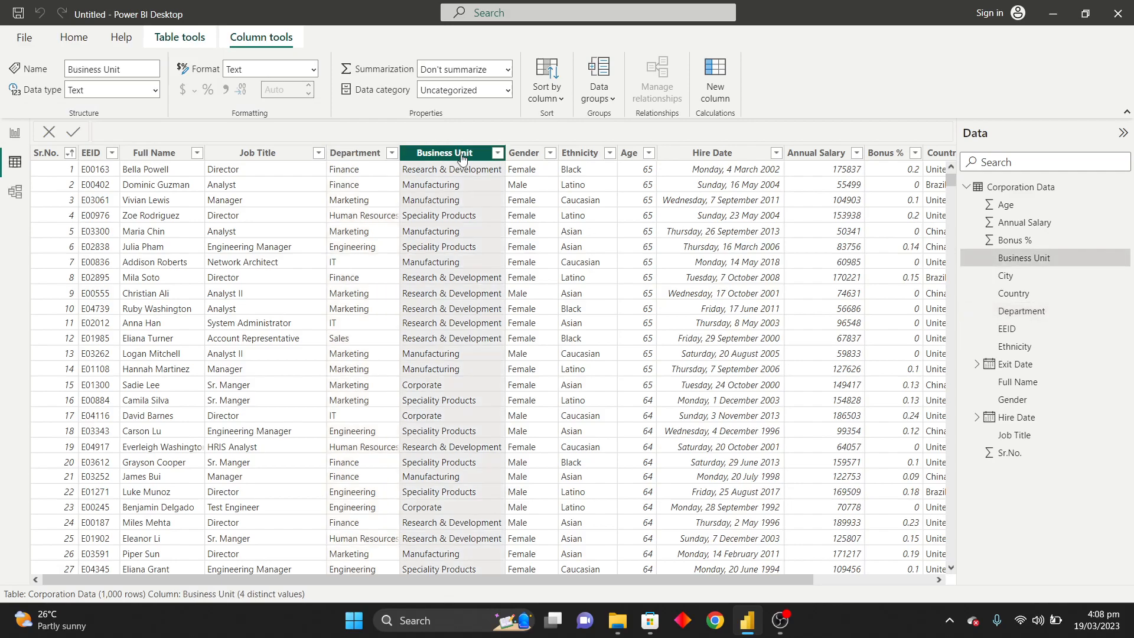
Step: Set the summarization of the Age, Annual Salary and Bonus % columns to Don't summarize
click(630, 154)
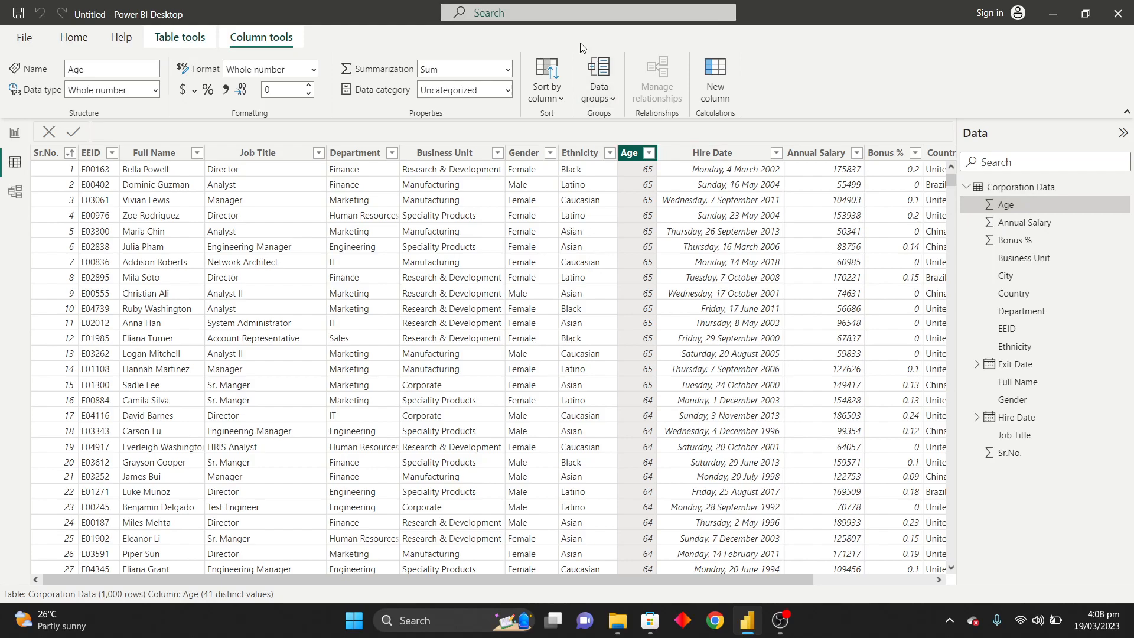
click(508, 71)
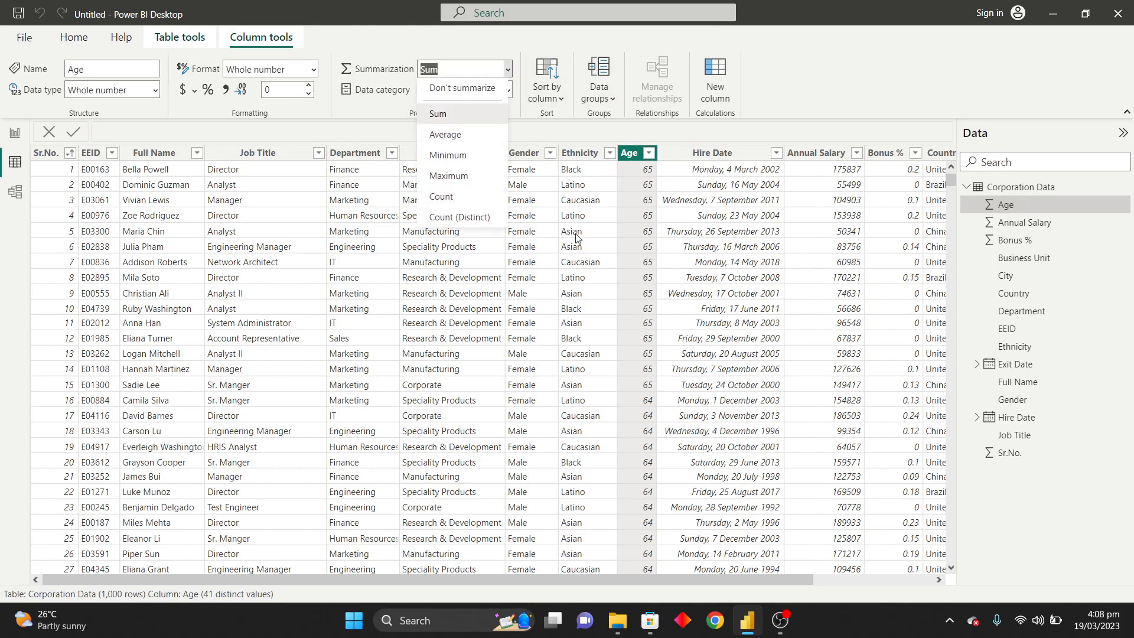
click(470, 96)
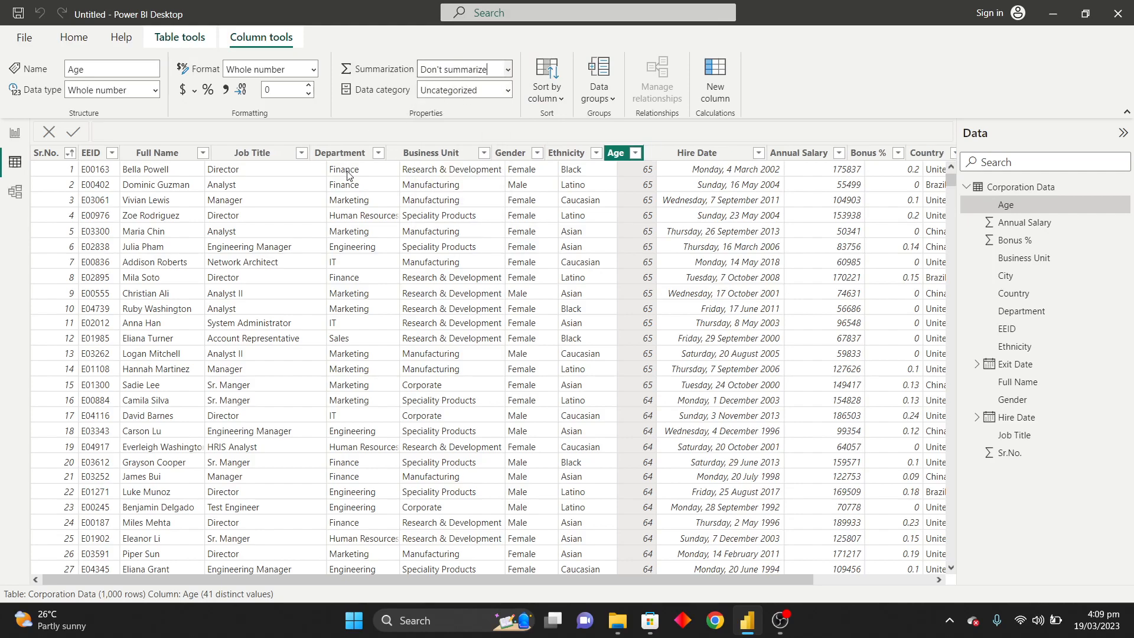
click(814, 154)
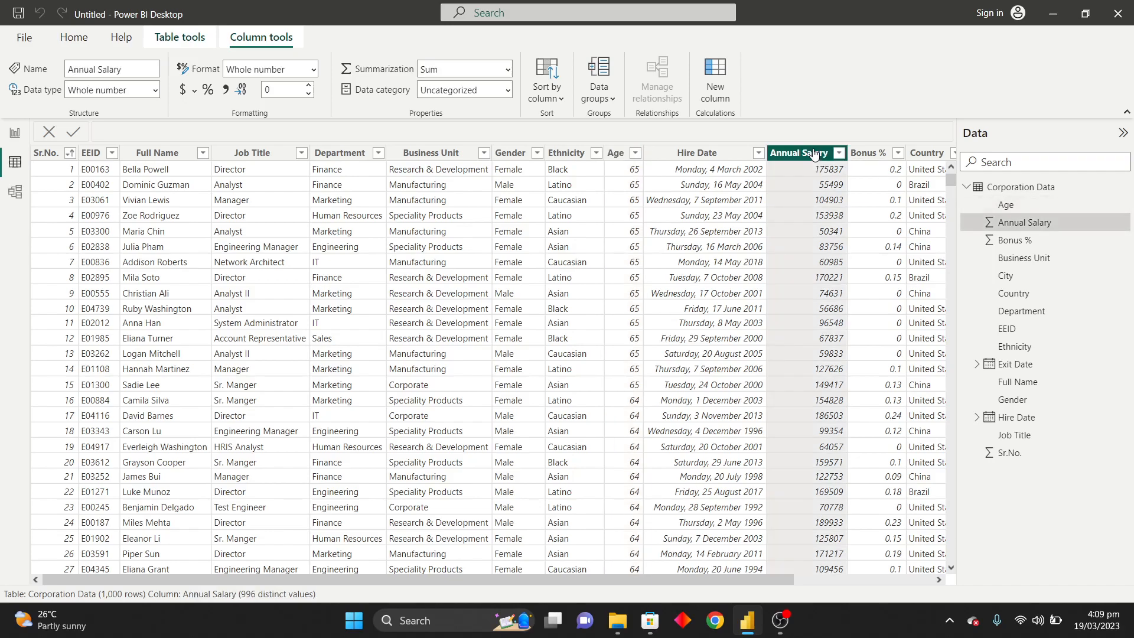
click(509, 69)
click(464, 88)
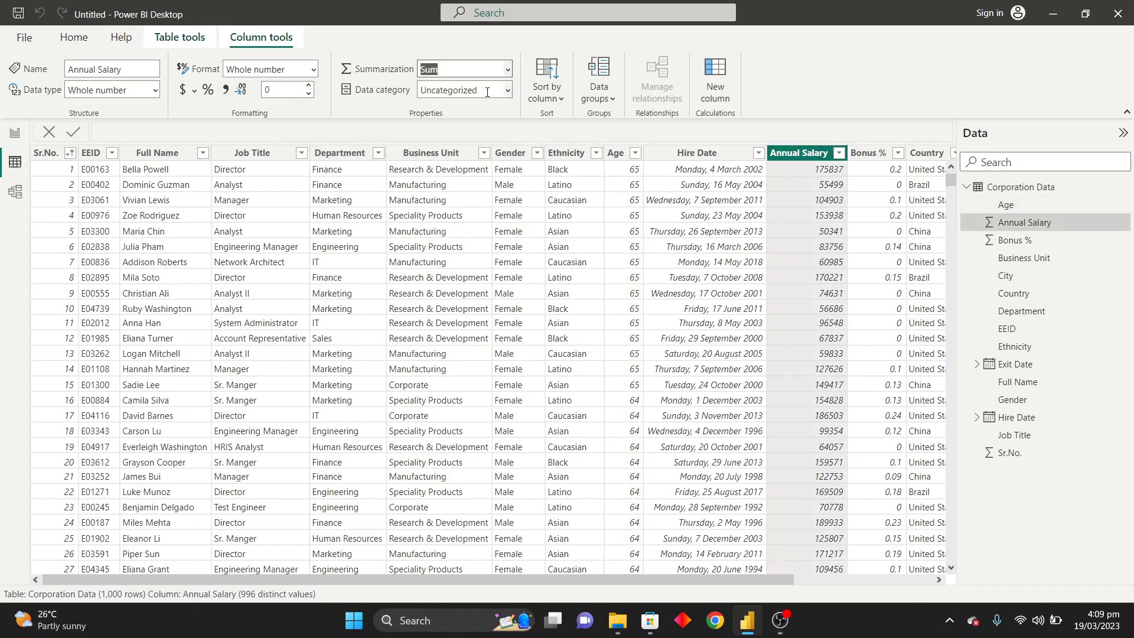
click(868, 153)
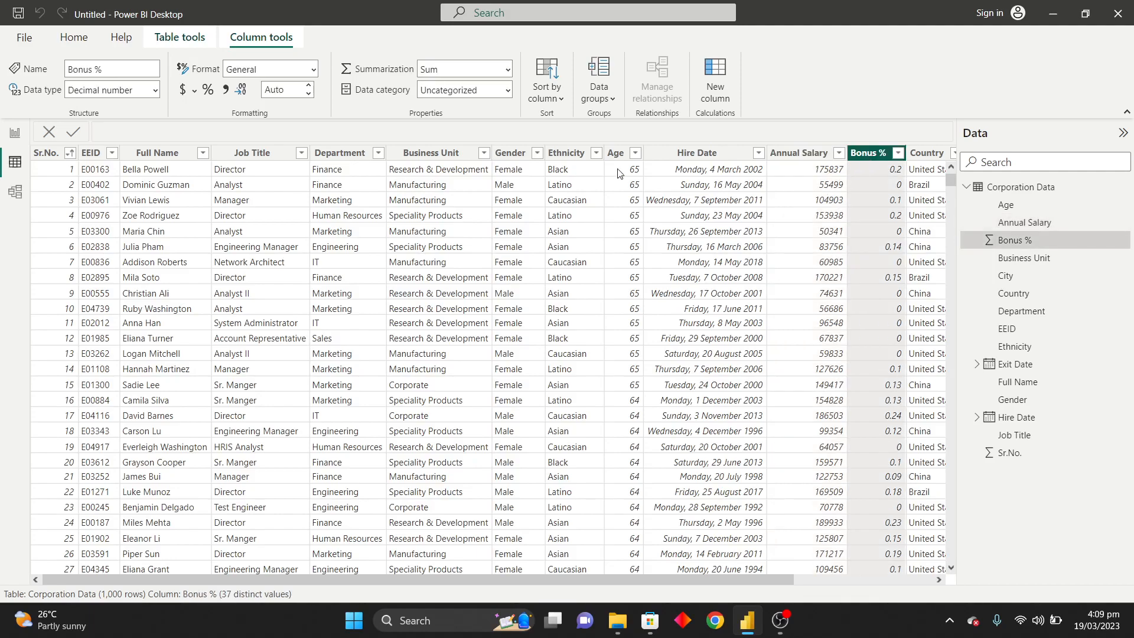
click(508, 70)
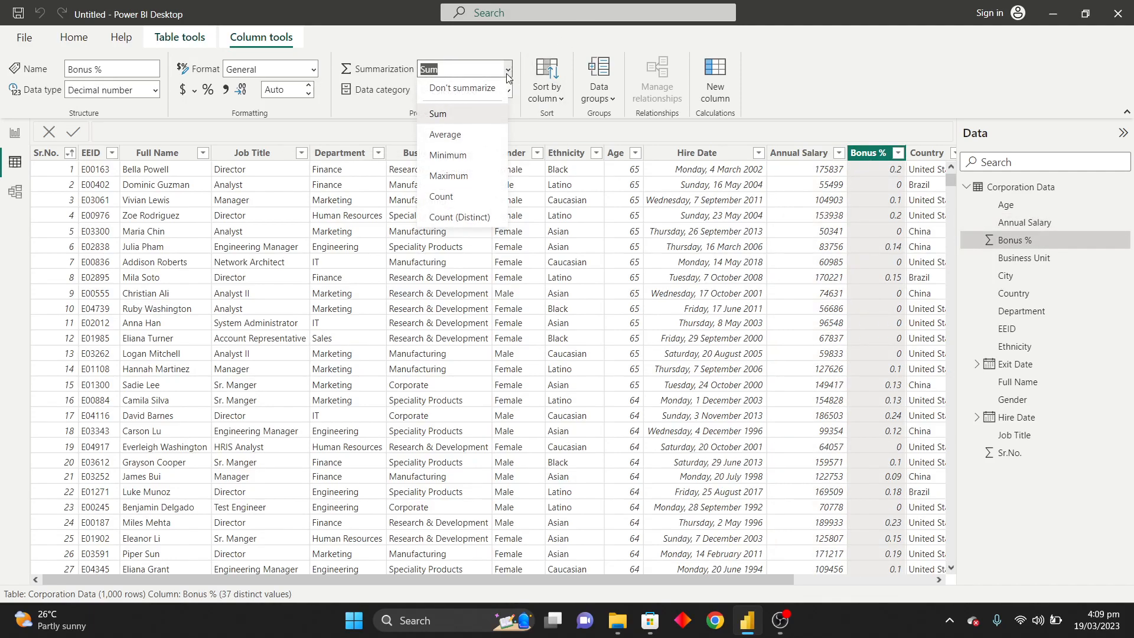
click(495, 87)
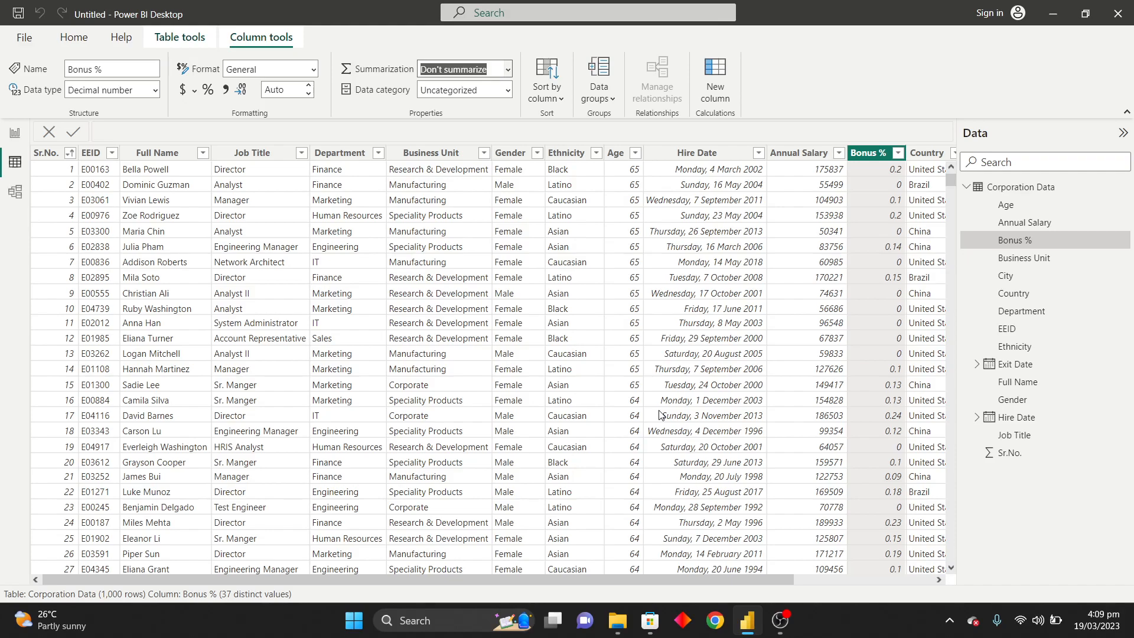
Step: Set the summarization of the Sr.No. column to Don't summarize and return to the report view
click(15, 134)
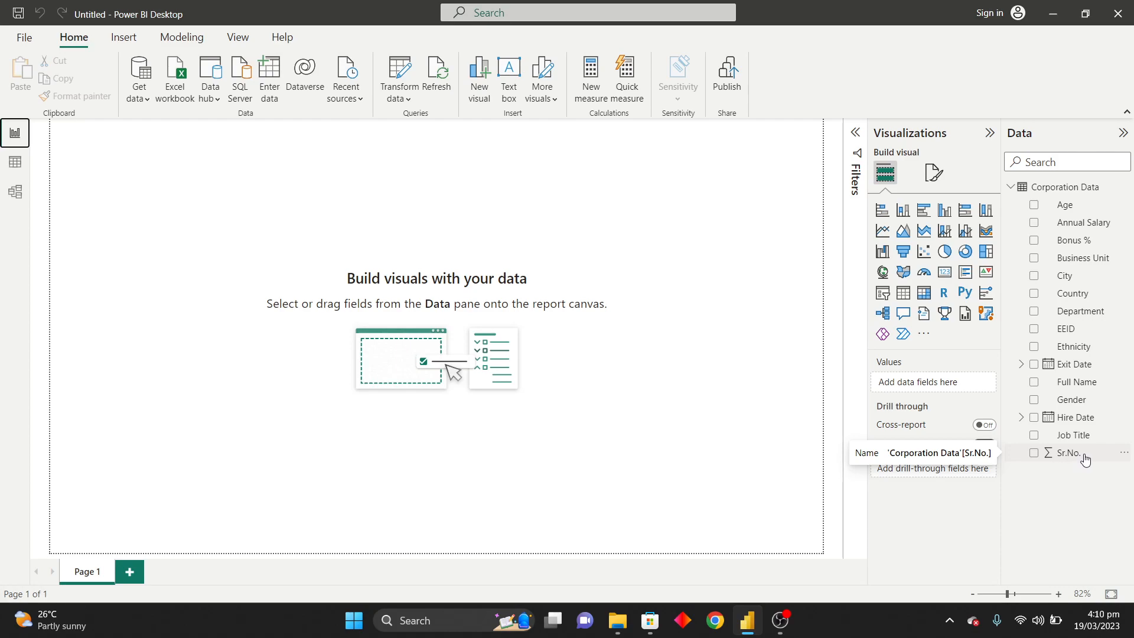
click(12, 168)
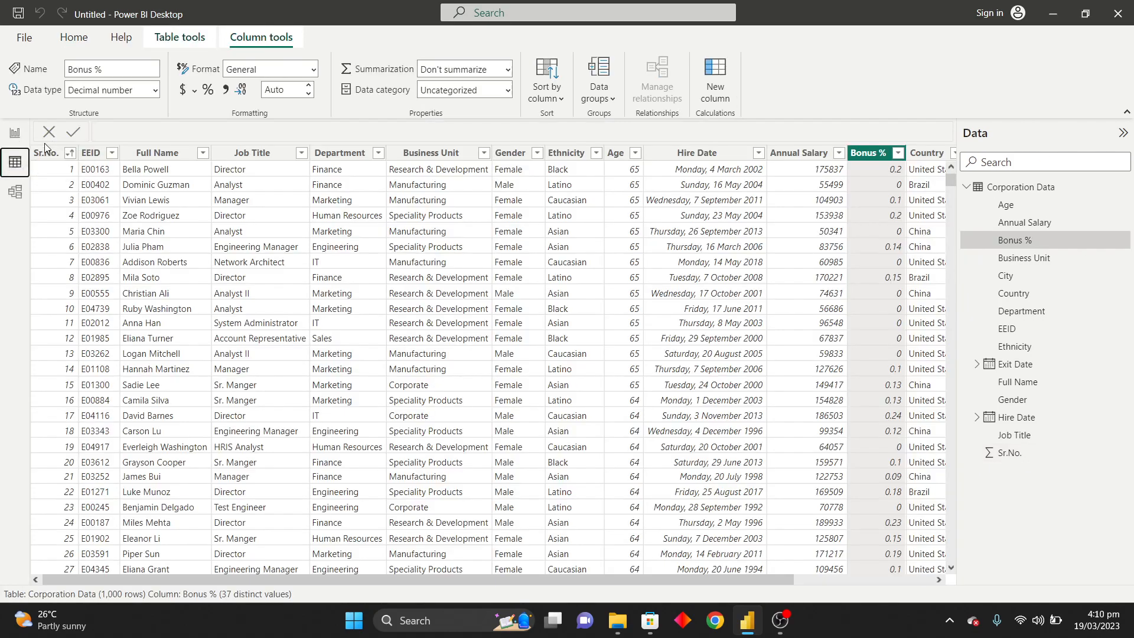
click(54, 155)
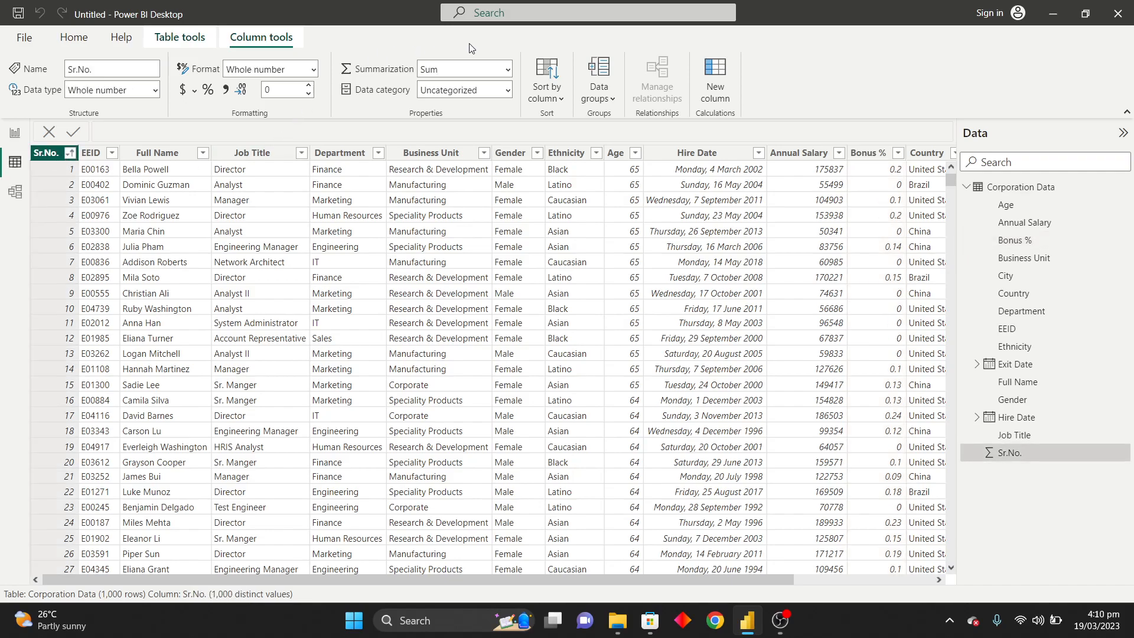
click(509, 71)
click(471, 90)
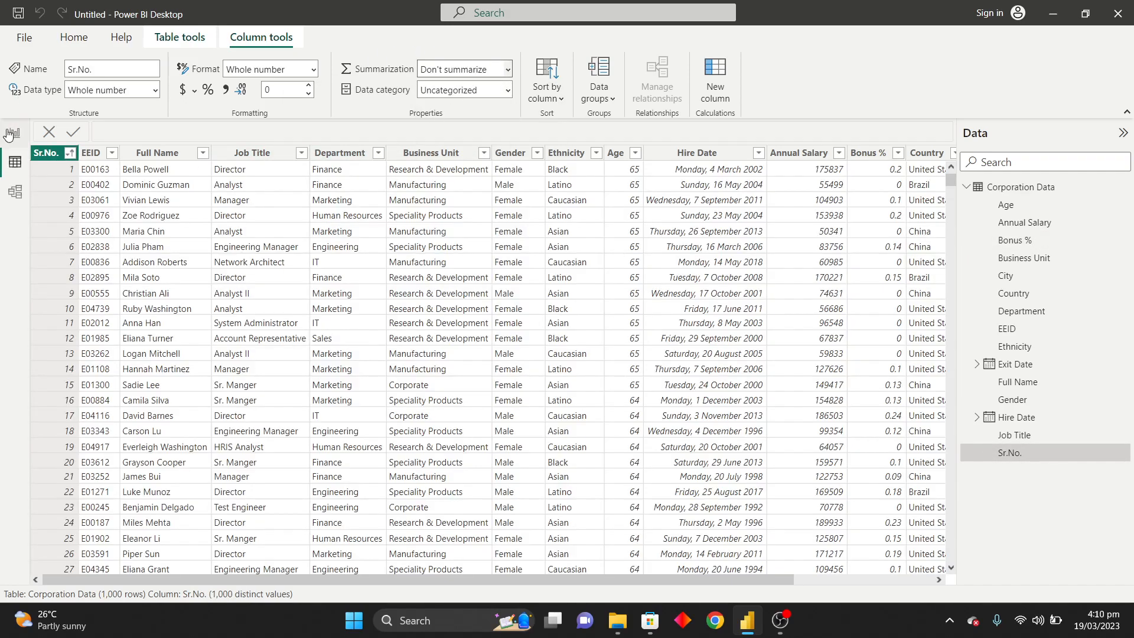
click(9, 138)
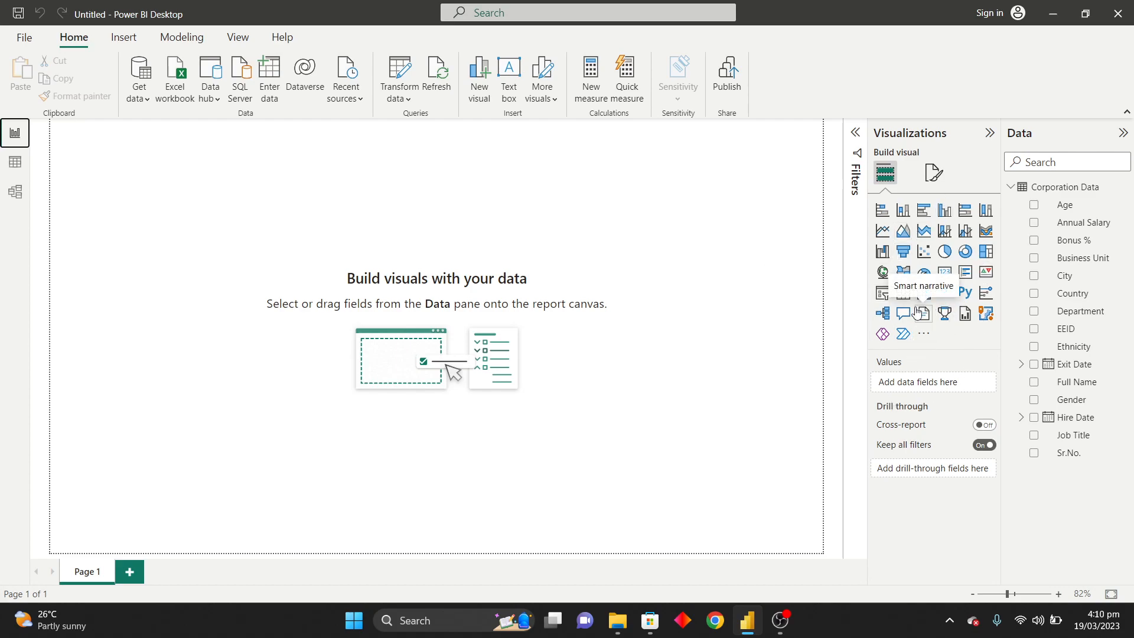
Step: Add a donut chart to the report page and enlarge it
click(925, 335)
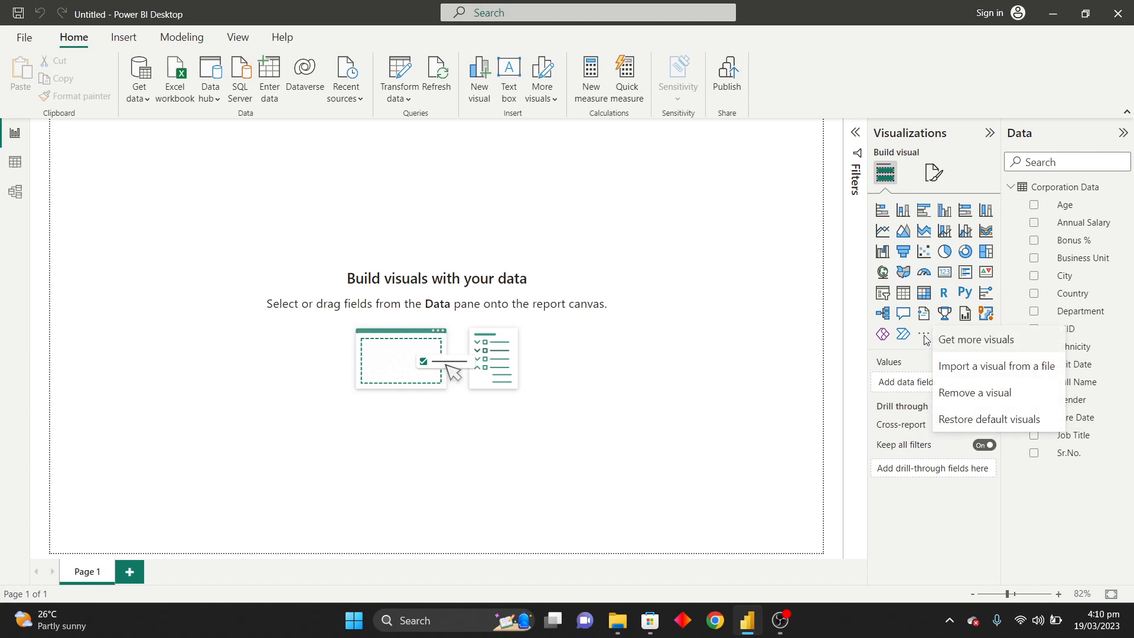
click(921, 336)
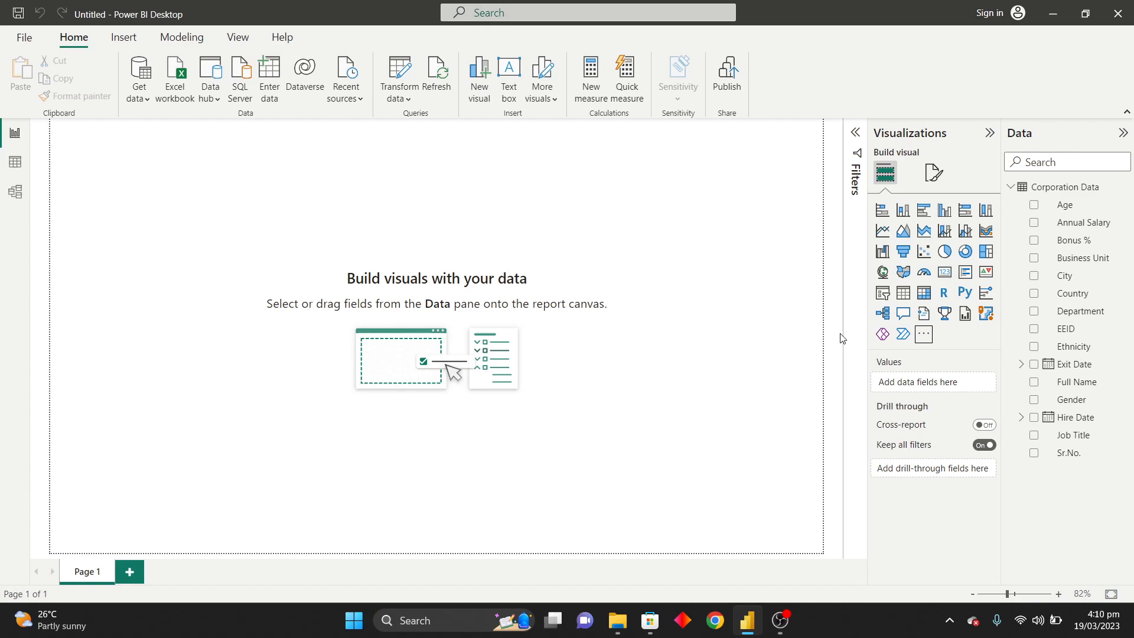
click(963, 253)
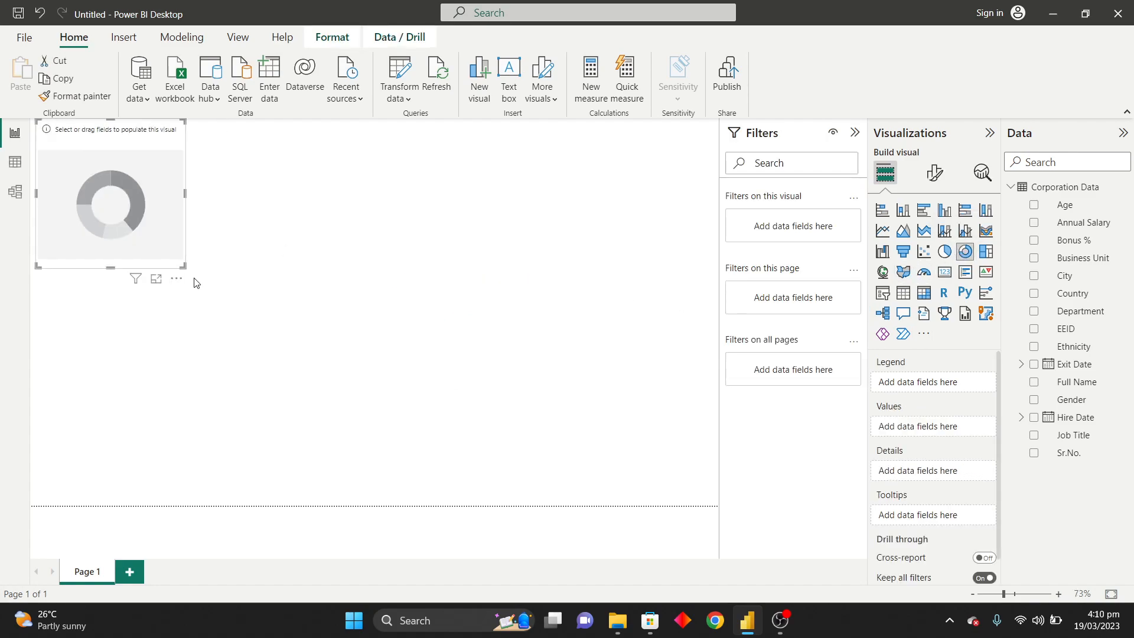
drag(183, 265, 258, 327)
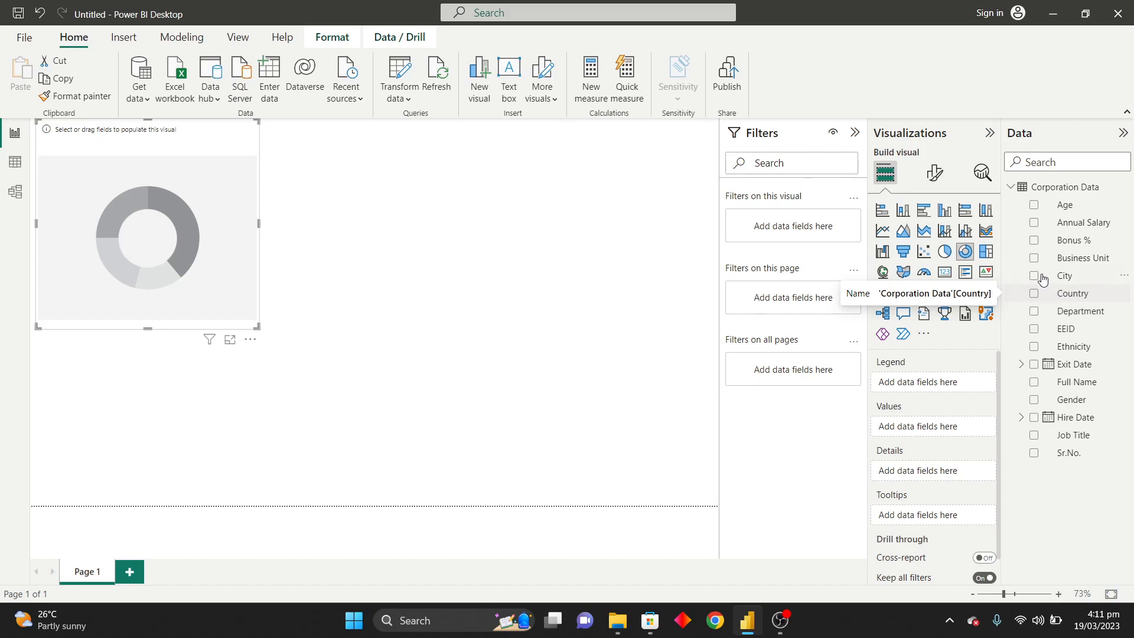
Step: Set Business Unit as the donut chart's legend and add Annual Salary and Bonus % as its values
click(1066, 261)
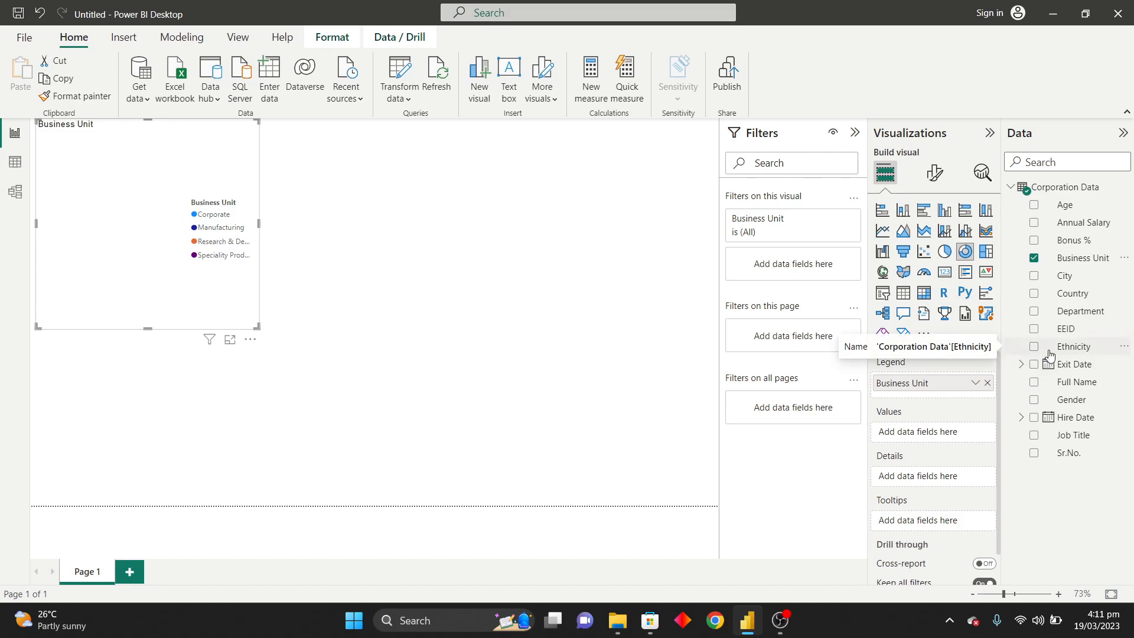
drag(1091, 229, 963, 441)
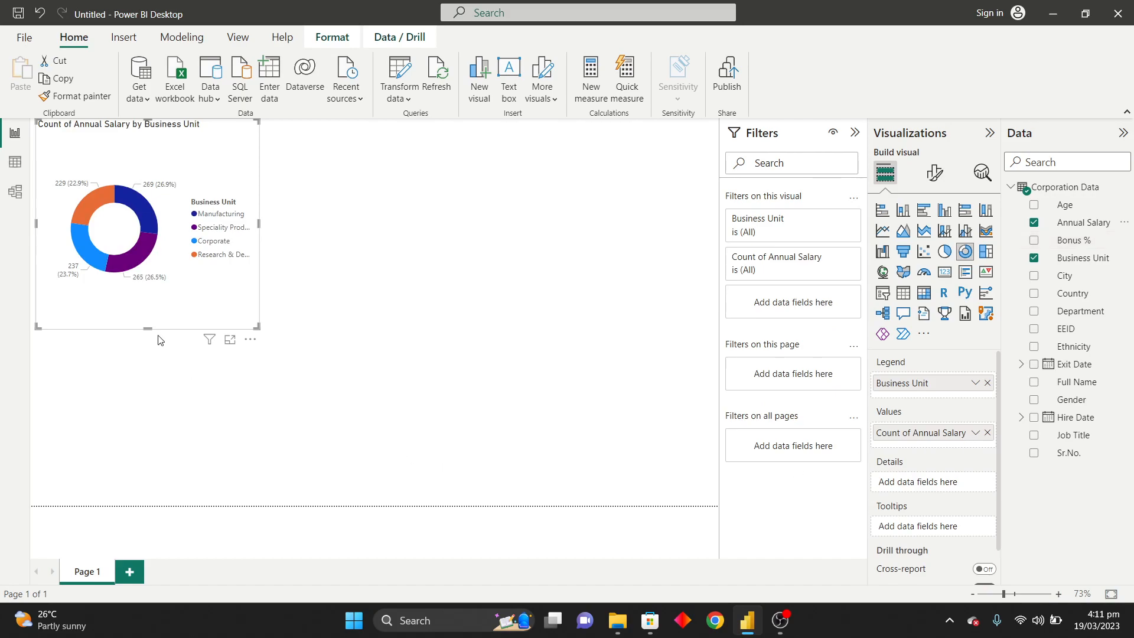
click(1033, 222)
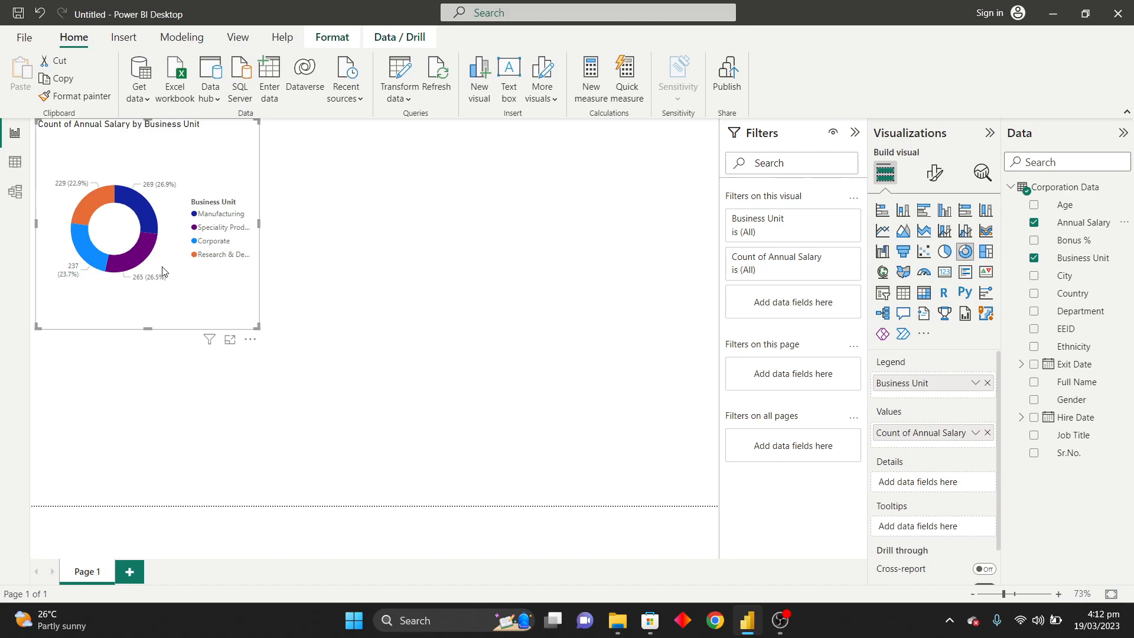
mouse_move(126, 261)
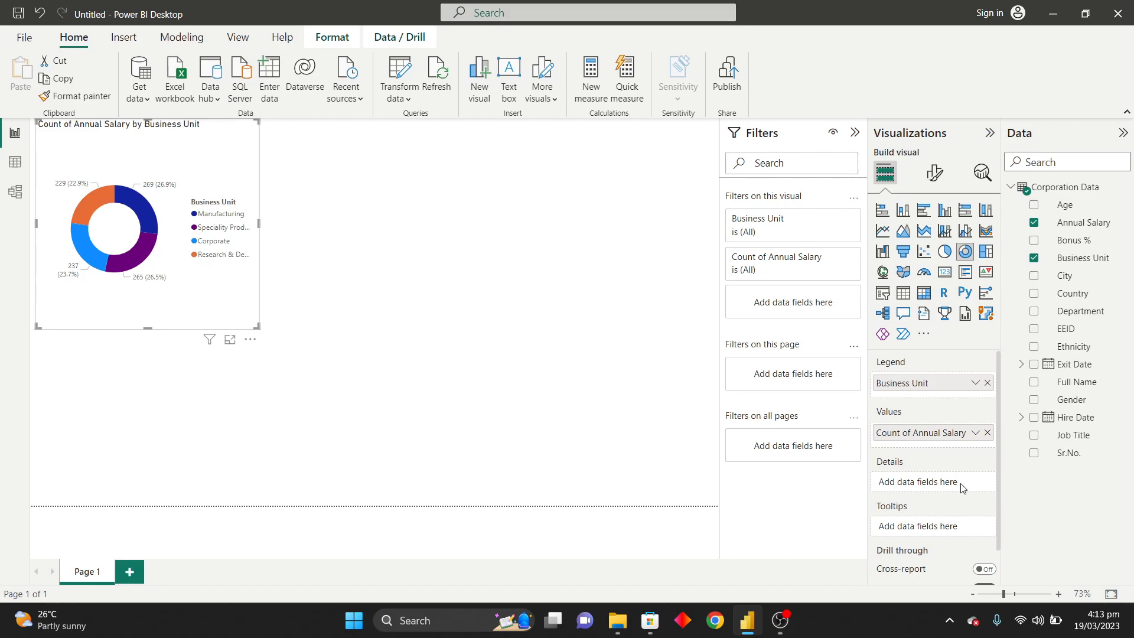
drag(1071, 240, 945, 442)
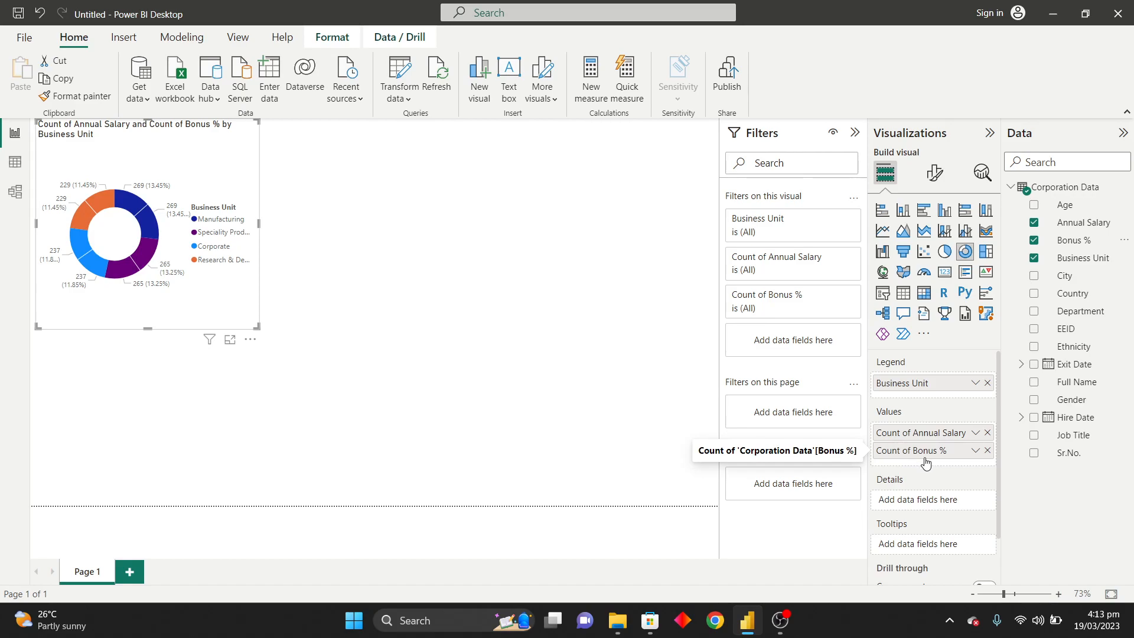
click(978, 434)
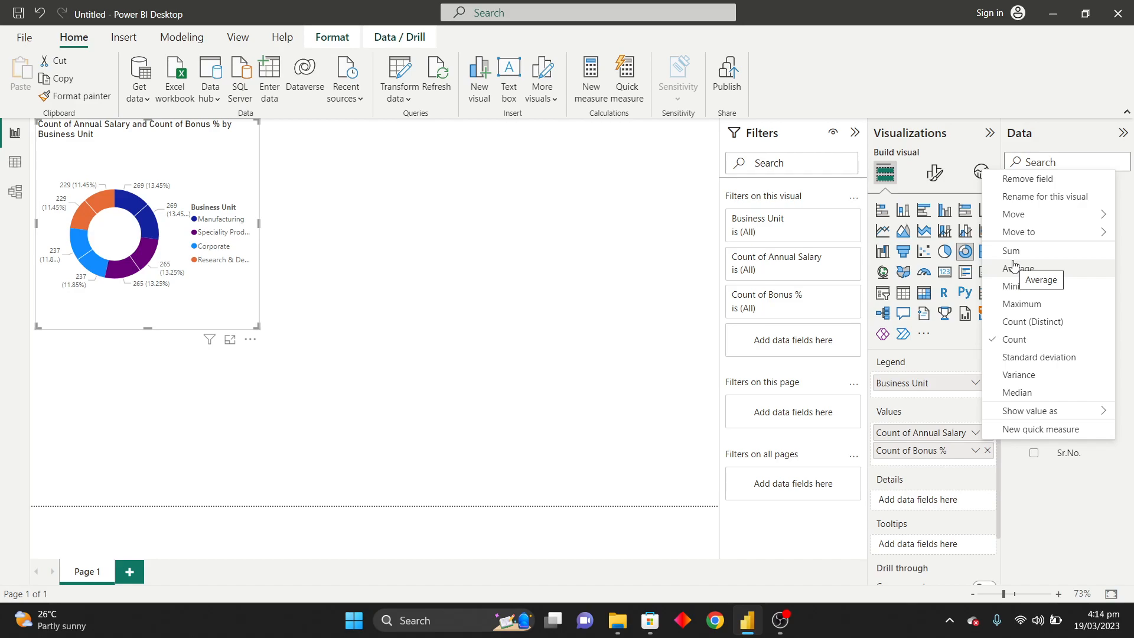
click(438, 303)
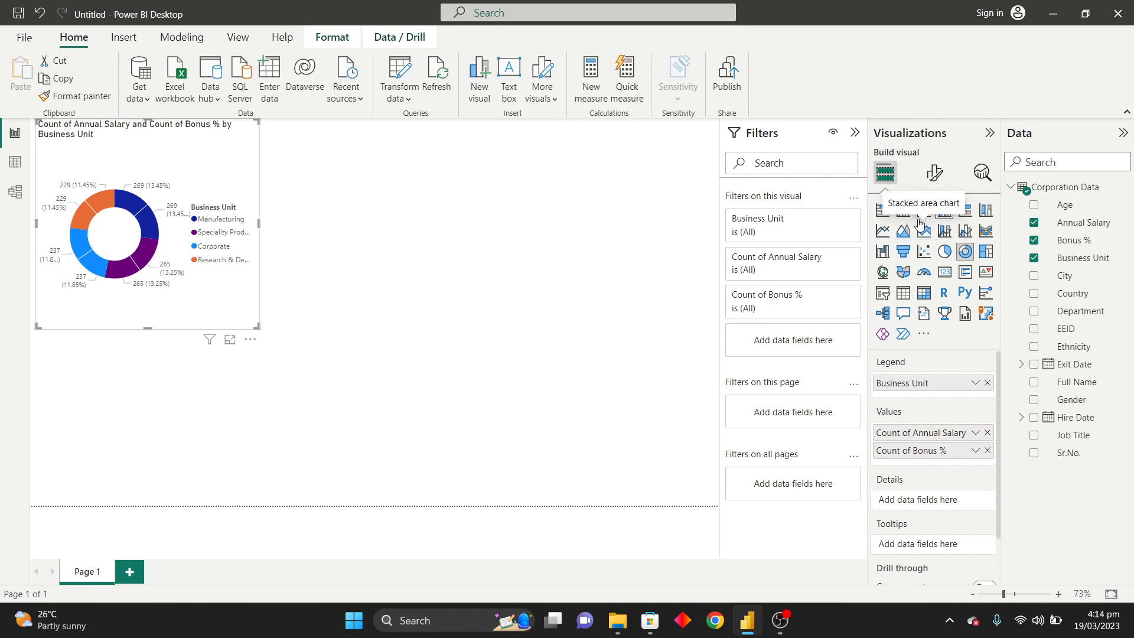
click(945, 210)
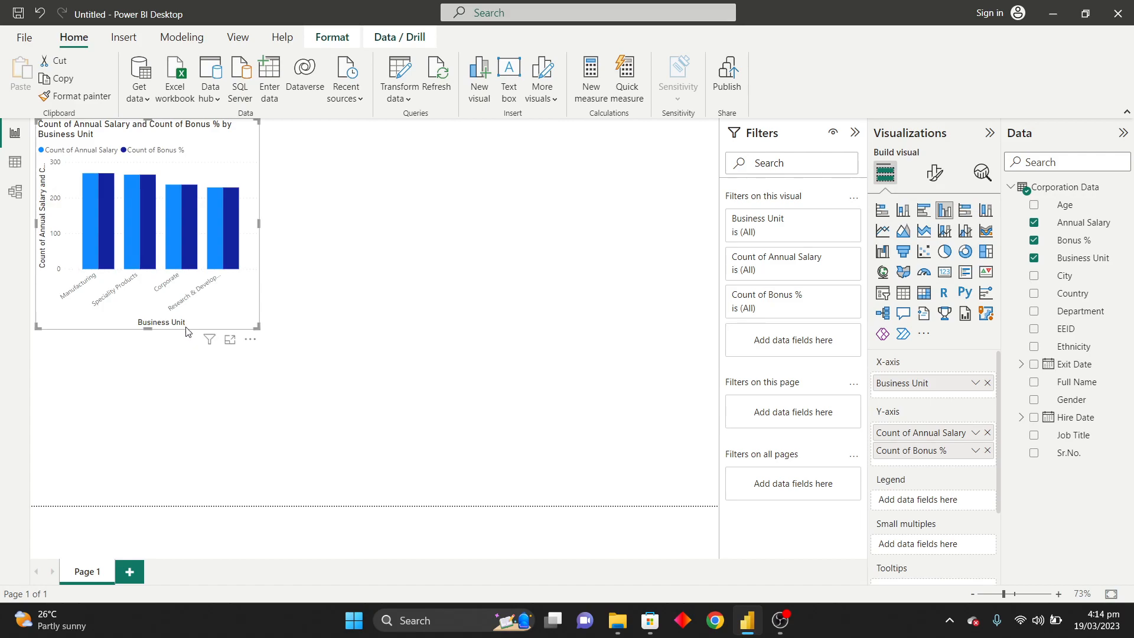
key(ctrl+z)
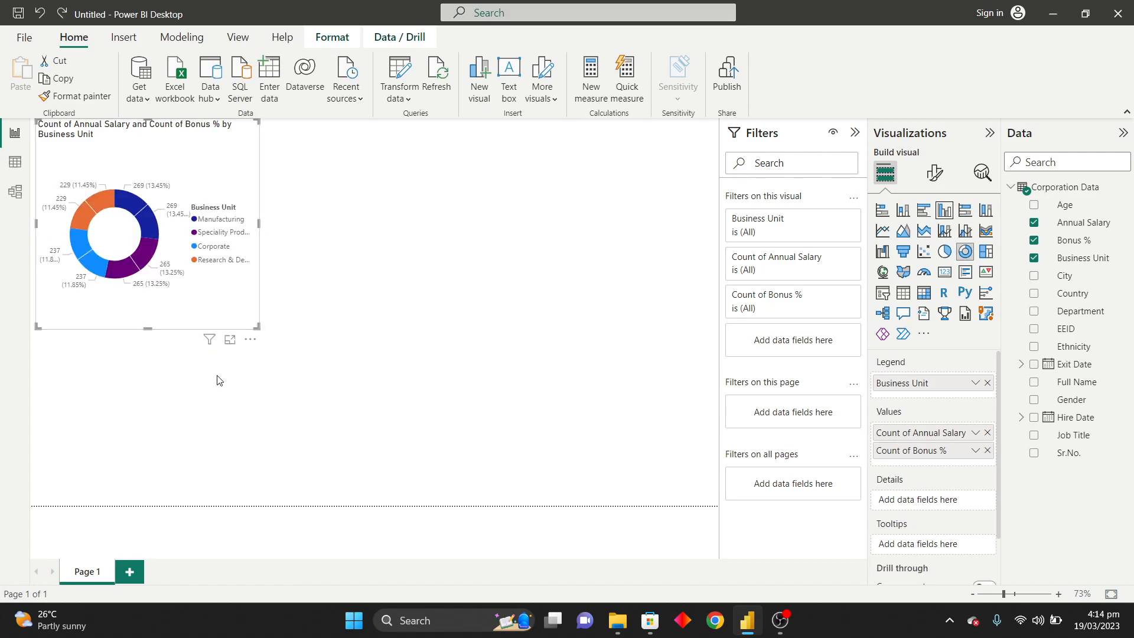
click(217, 420)
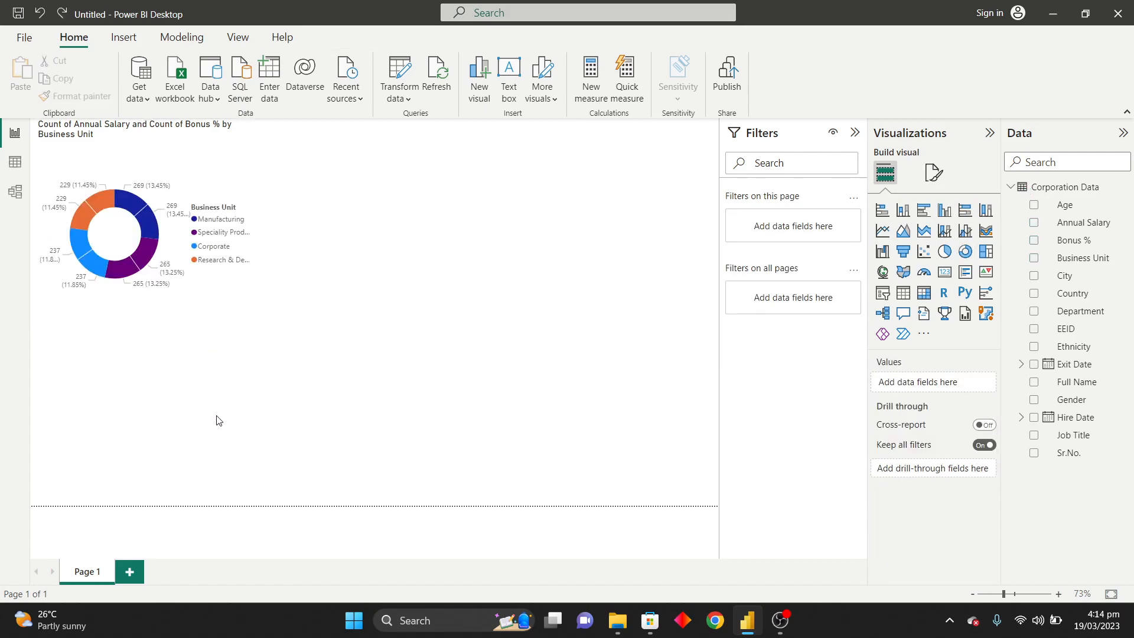
click(189, 283)
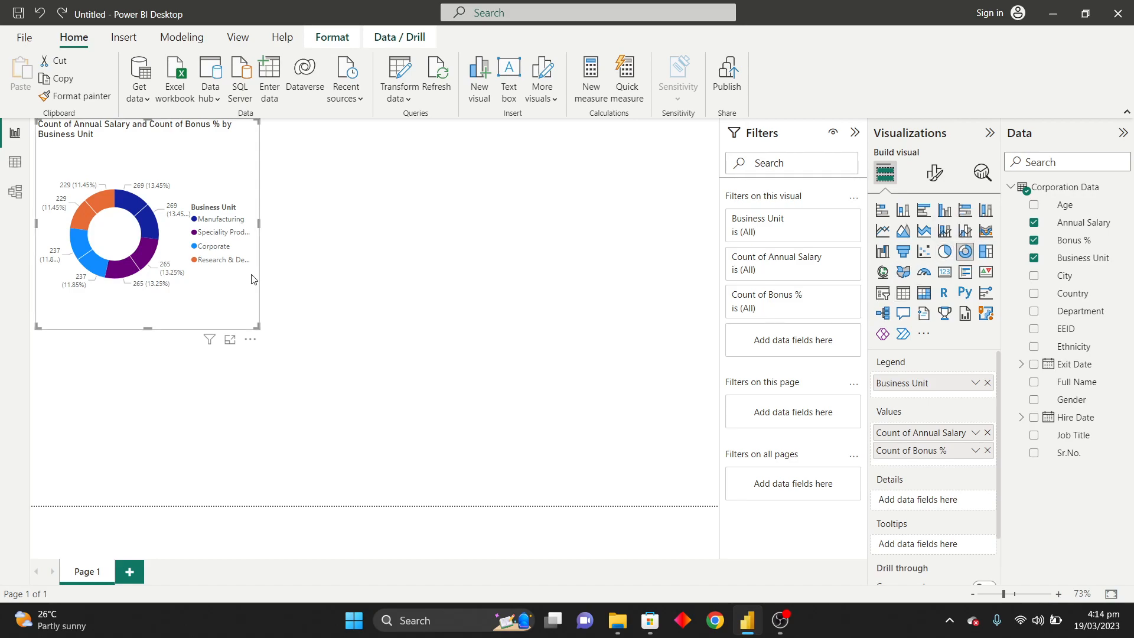
click(392, 303)
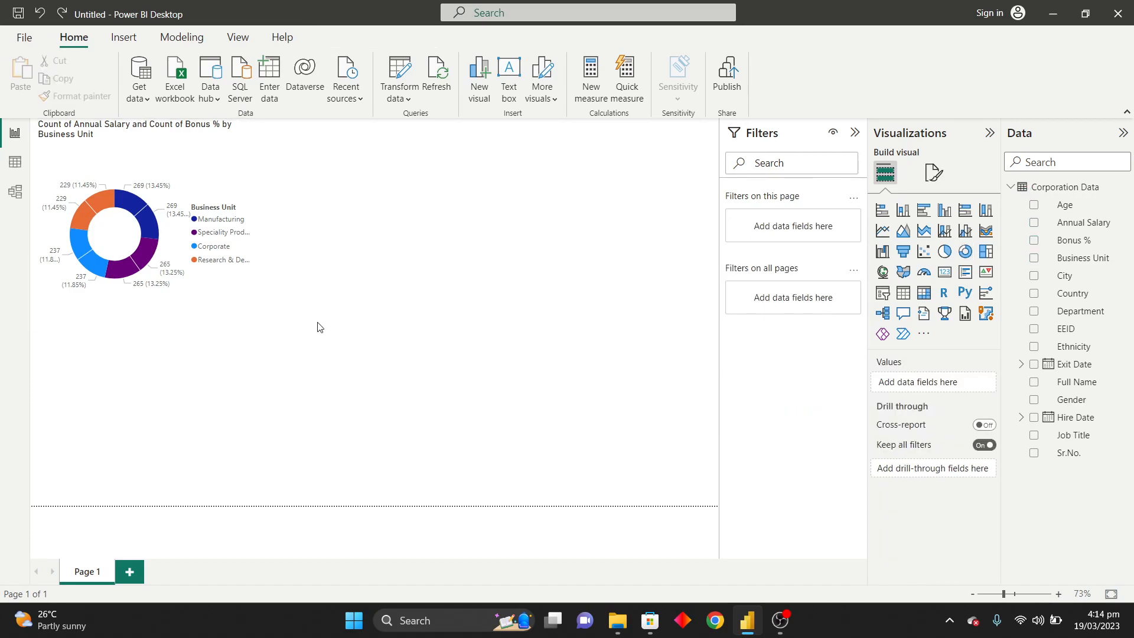
Step: Add a new clustered column chart and position it directly below the donut chart
click(948, 215)
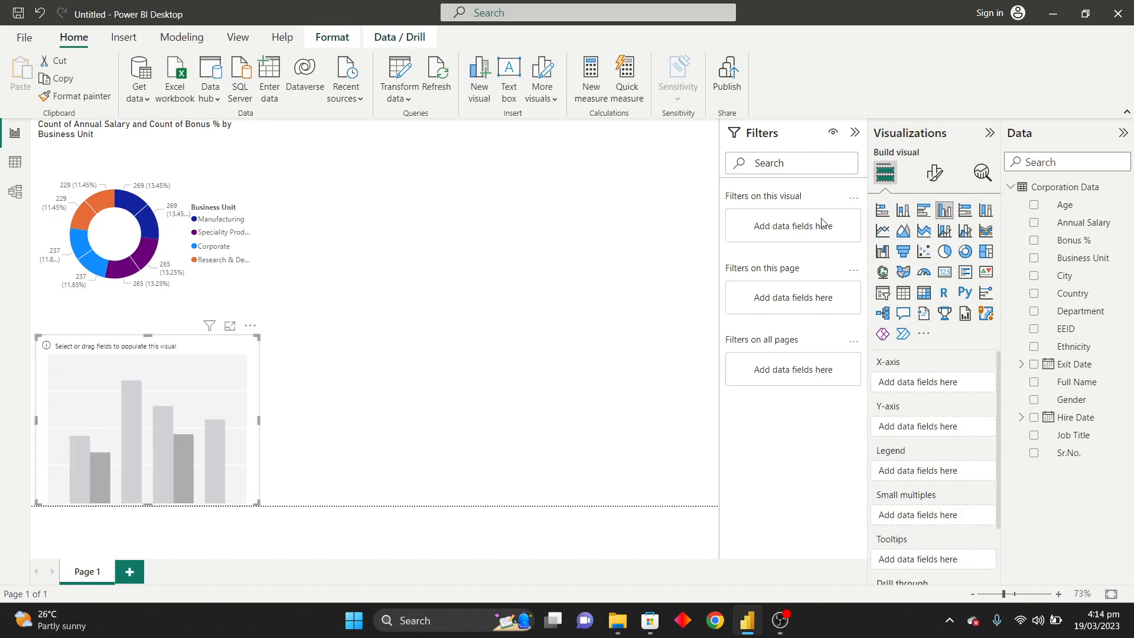
drag(189, 439, 417, 225)
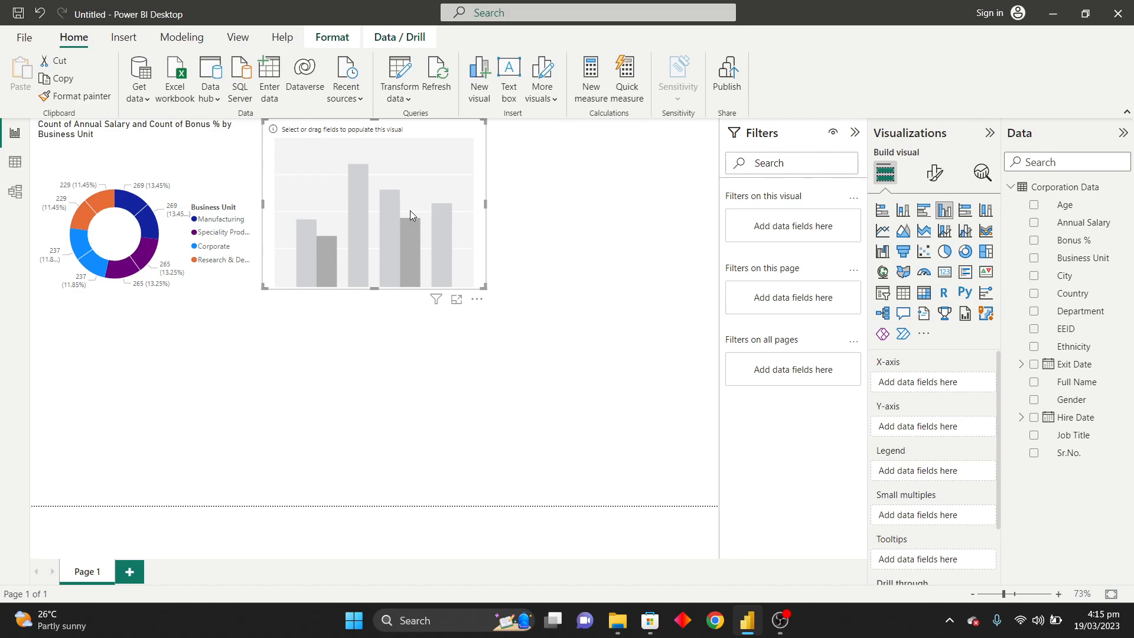
drag(410, 210, 185, 413)
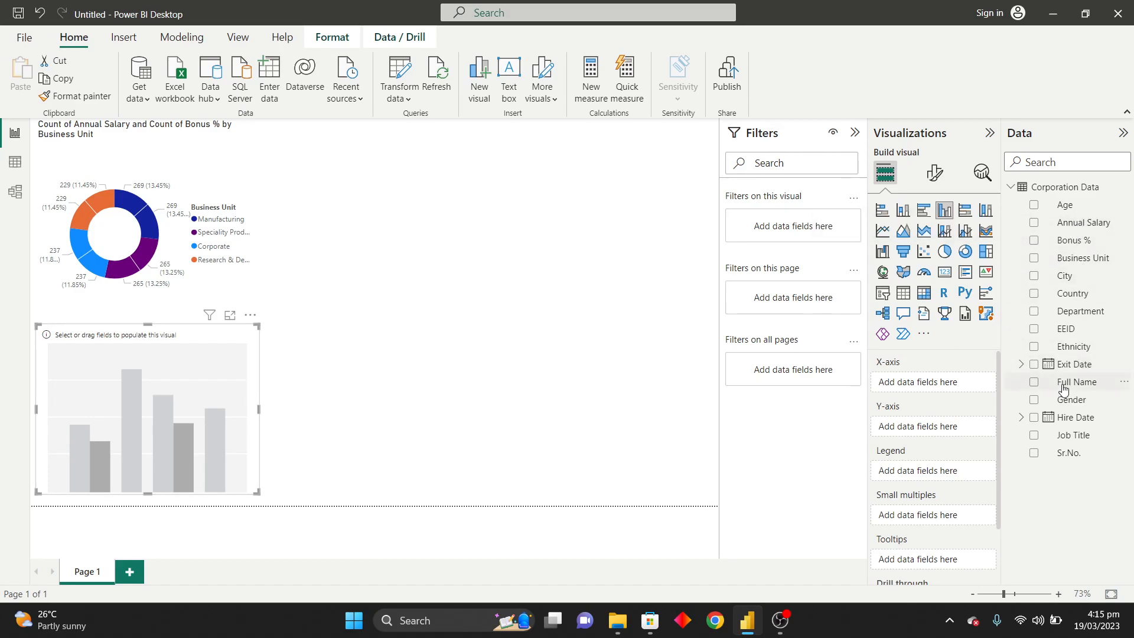
Step: Plot Annual Salary by Full Name in the column chart and widen it to the full page width
drag(1063, 390, 934, 387)
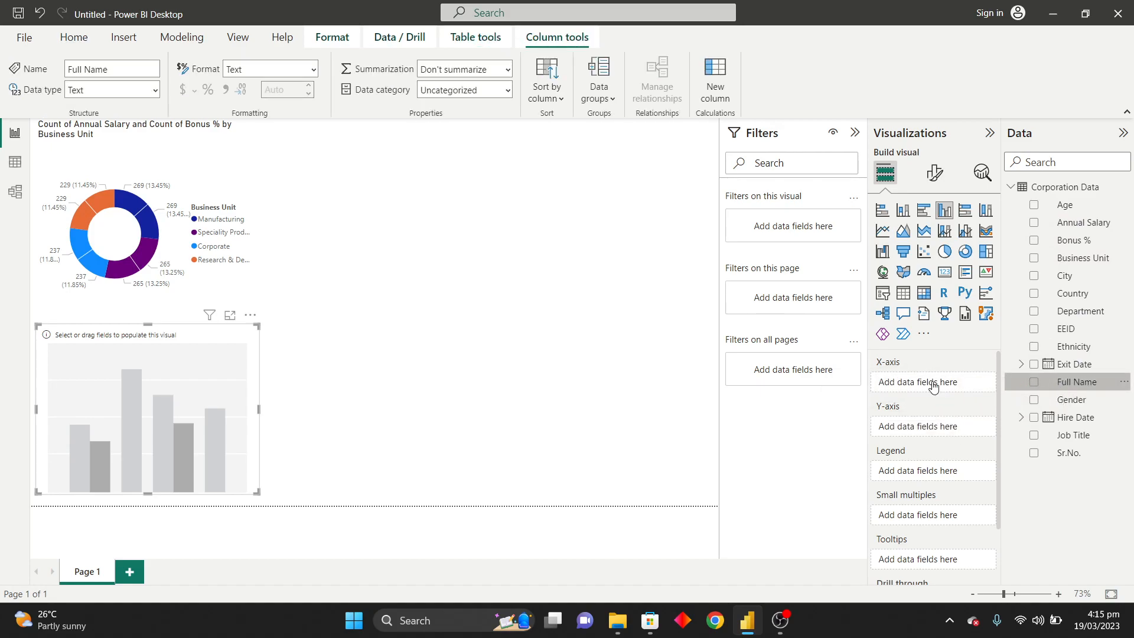
drag(1066, 232, 940, 432)
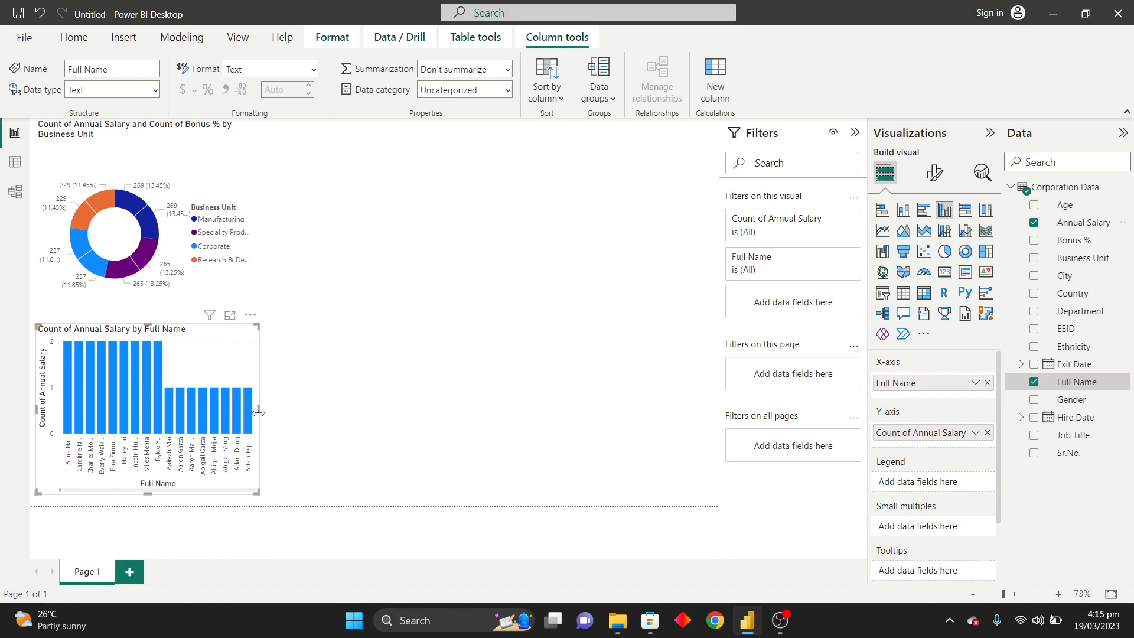
drag(259, 412, 723, 462)
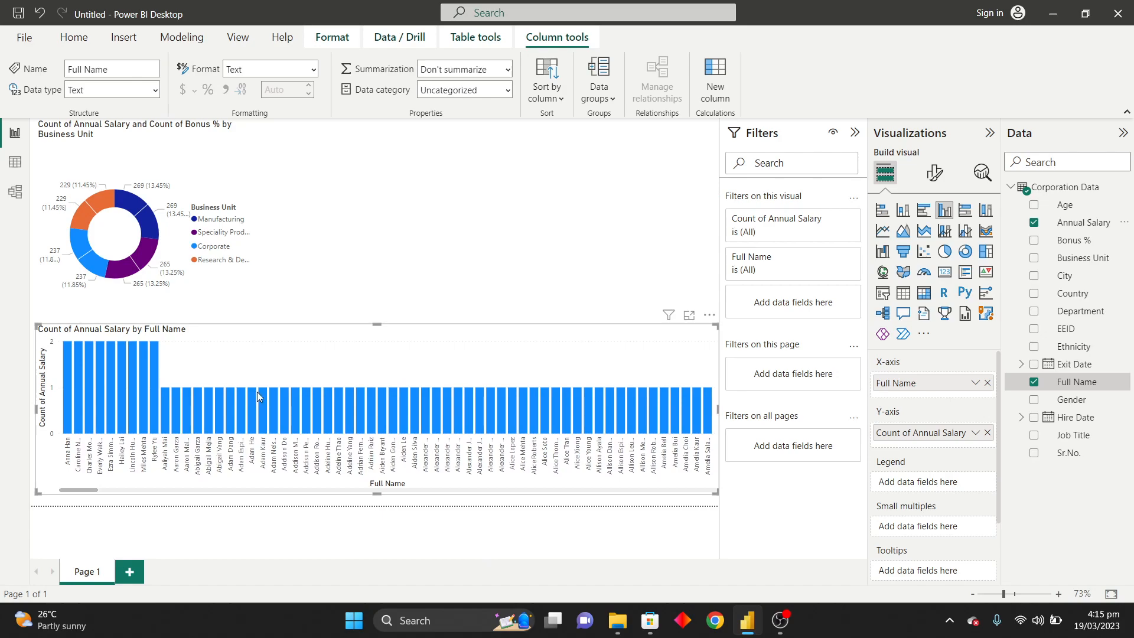
mouse_move(257, 391)
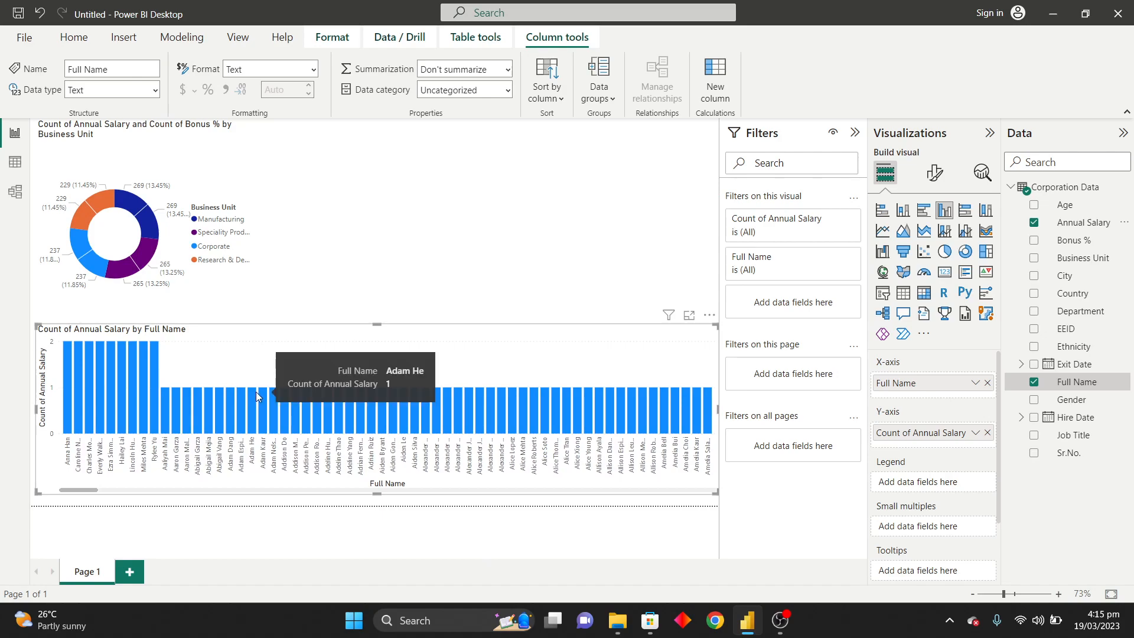
Step: Change the aggregation of Annual Salary in the column chart to Sum and inspect the first bar's value
click(976, 435)
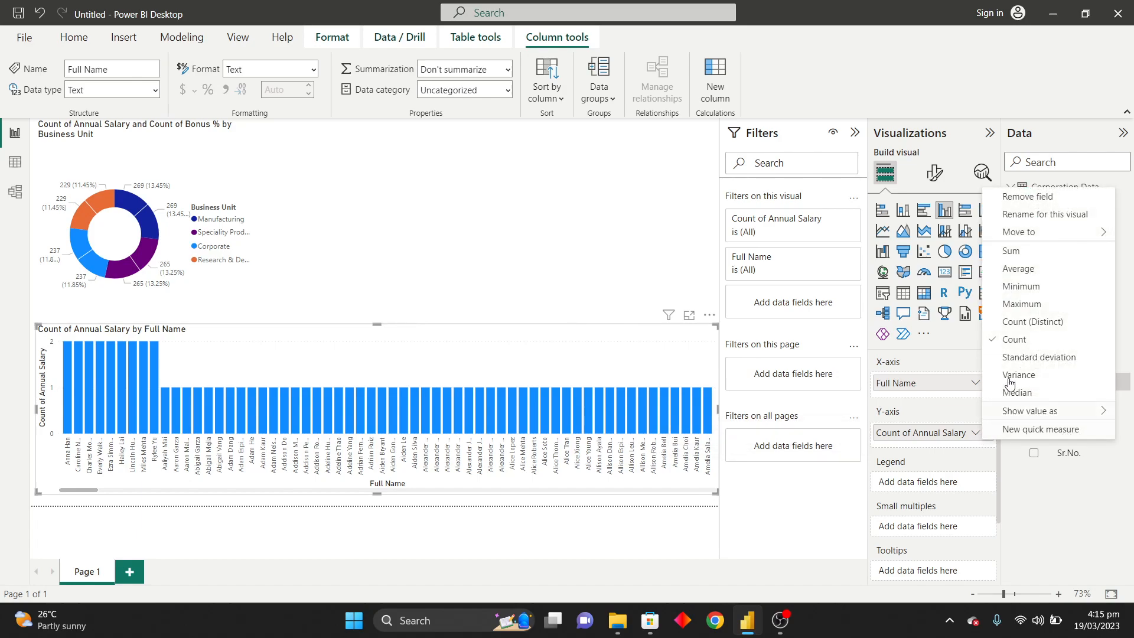
click(1014, 251)
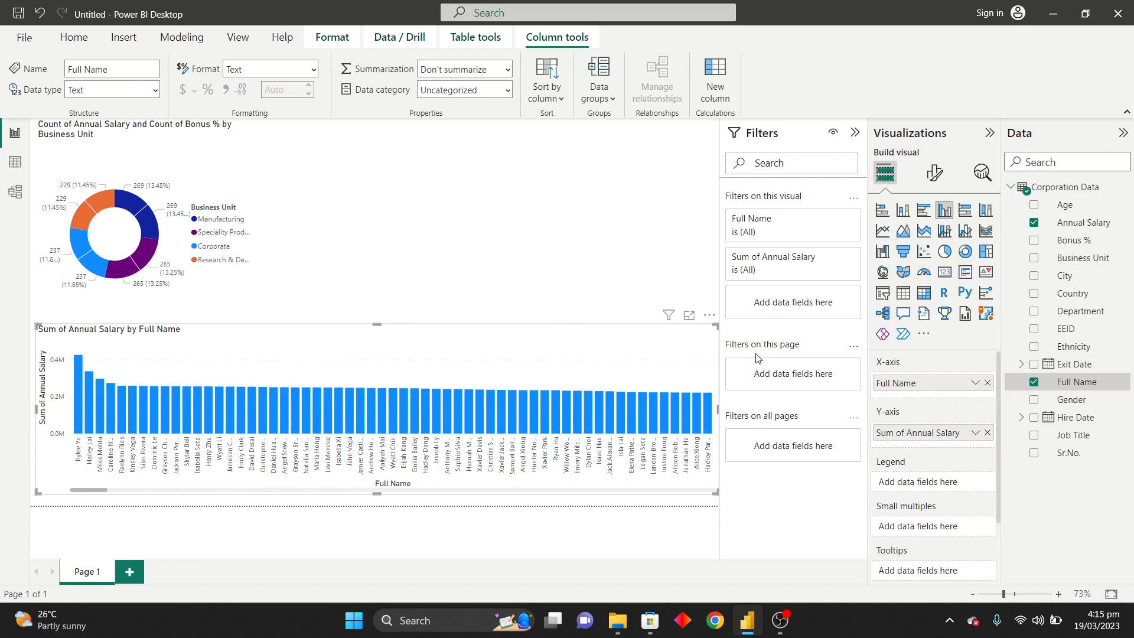
mouse_move(79, 410)
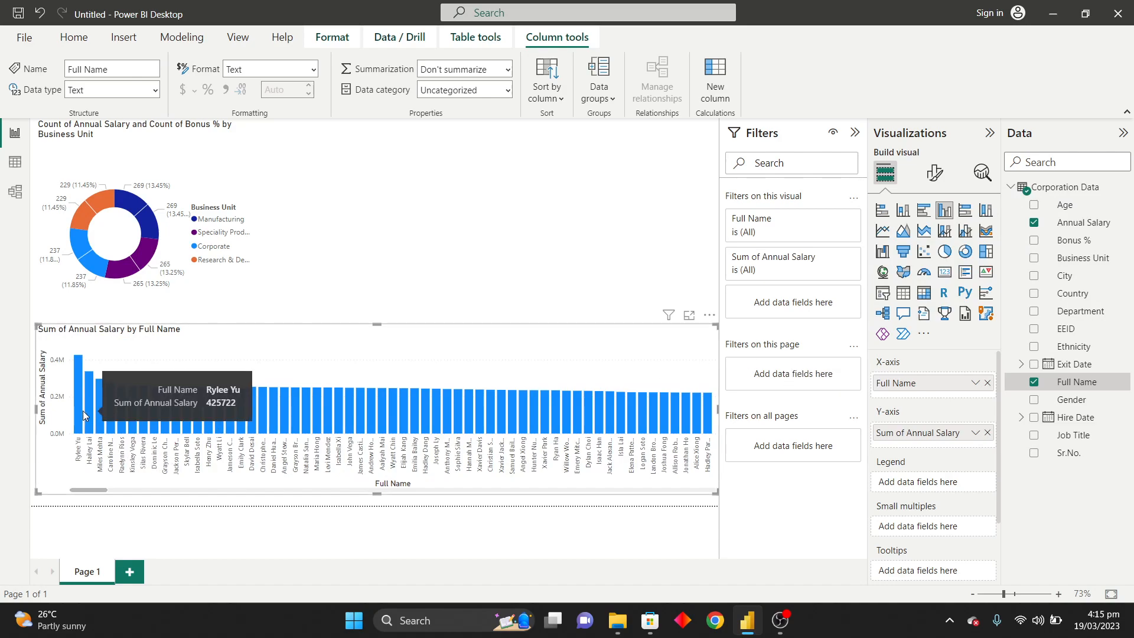
Step: Try Average as the column chart's Annual Salary aggregation, look through the bars, and switch back to Sum
click(977, 434)
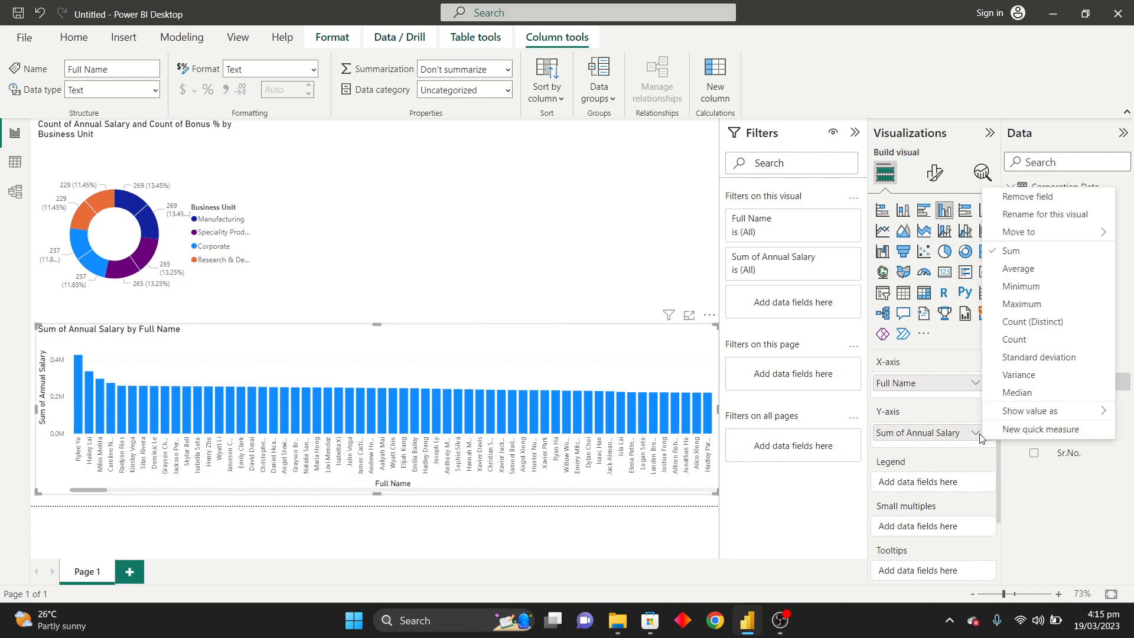
click(1011, 271)
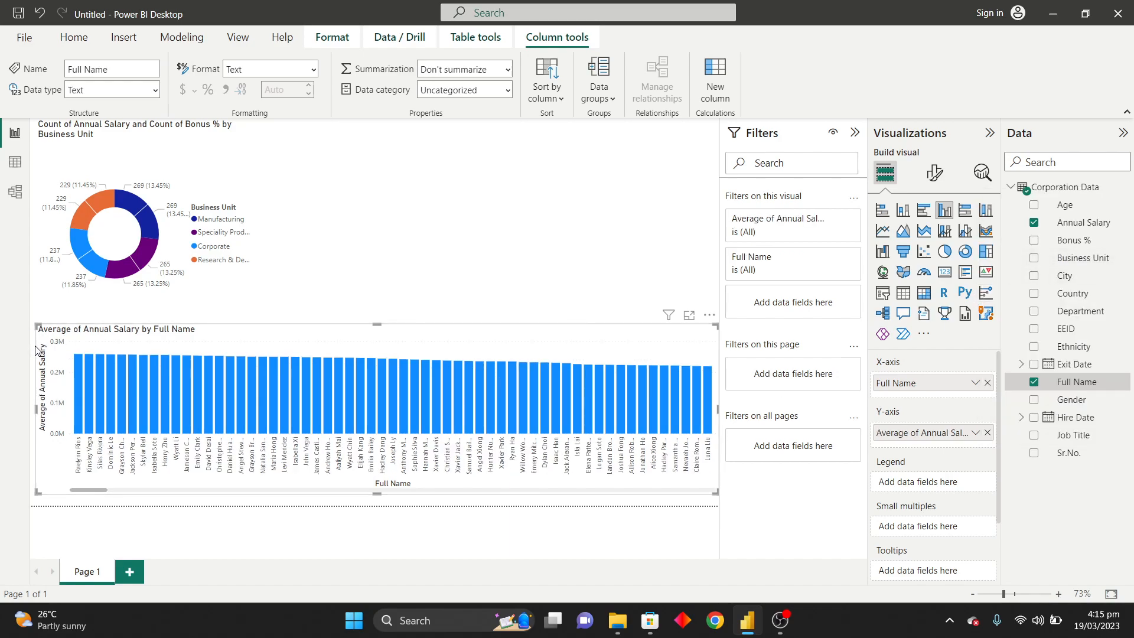
drag(103, 490, 715, 487)
click(976, 433)
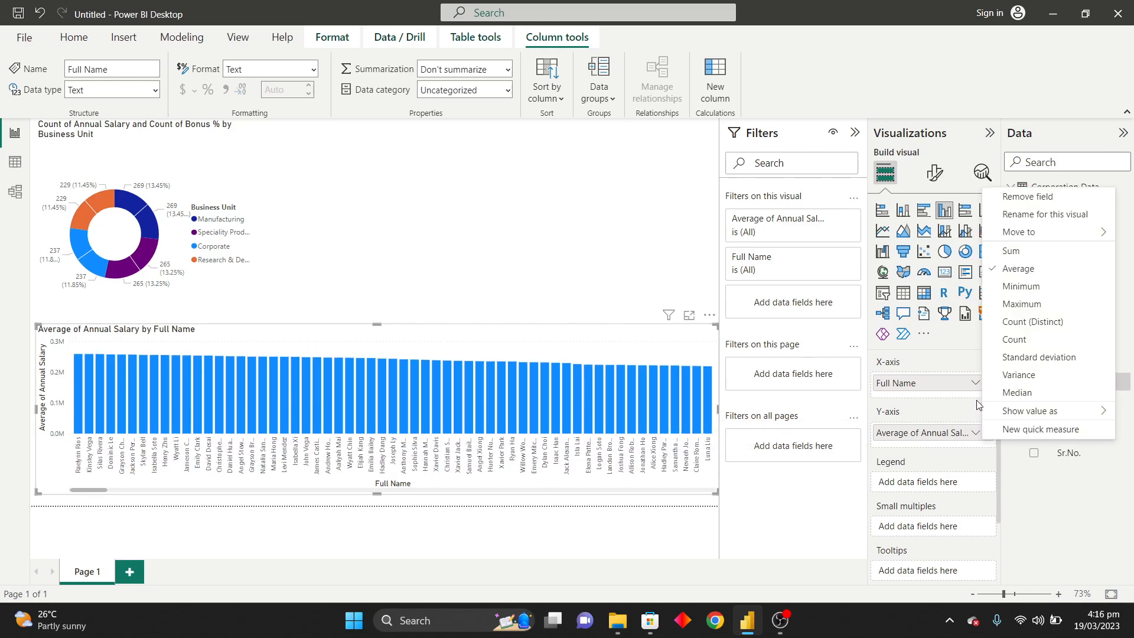
click(1006, 251)
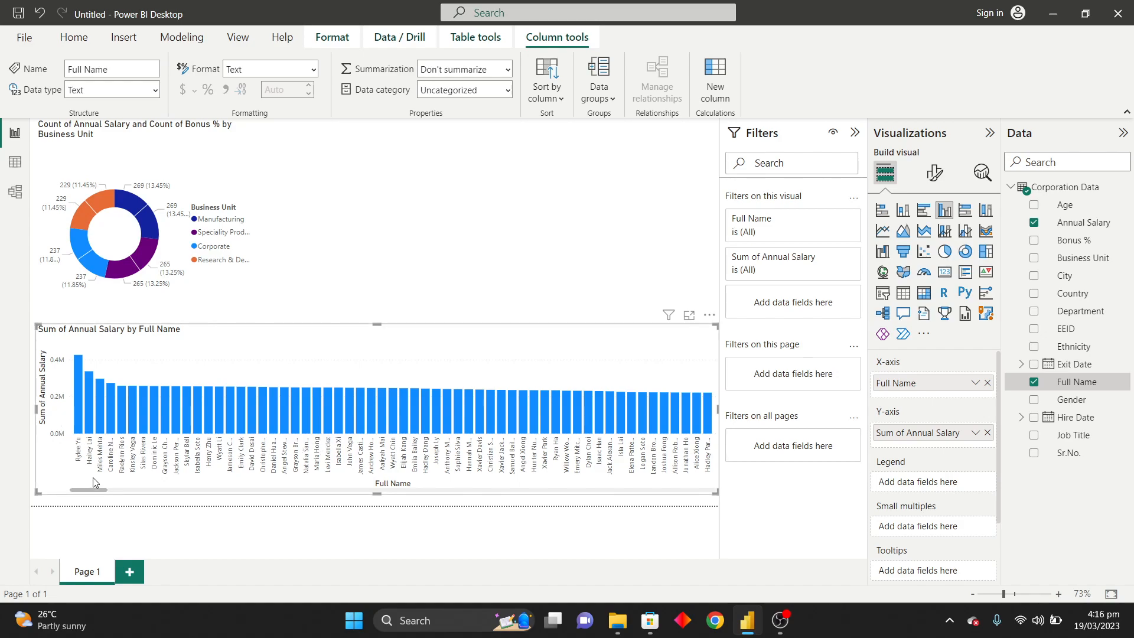
Step: Collapse the Filters pane to make more room for the report canvas
click(854, 134)
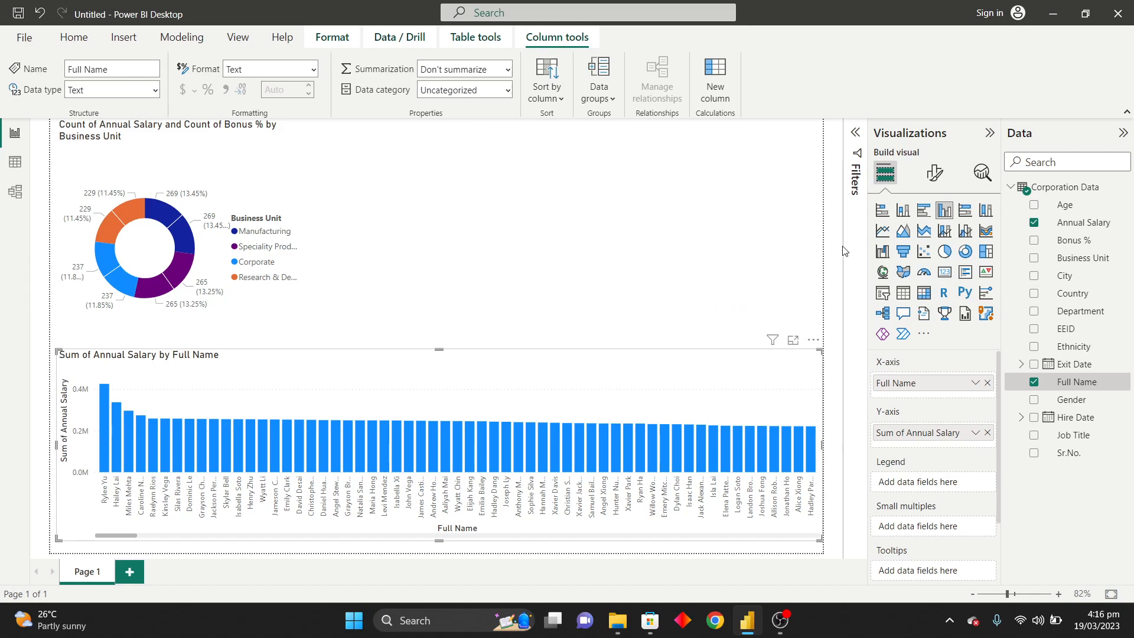
click(884, 233)
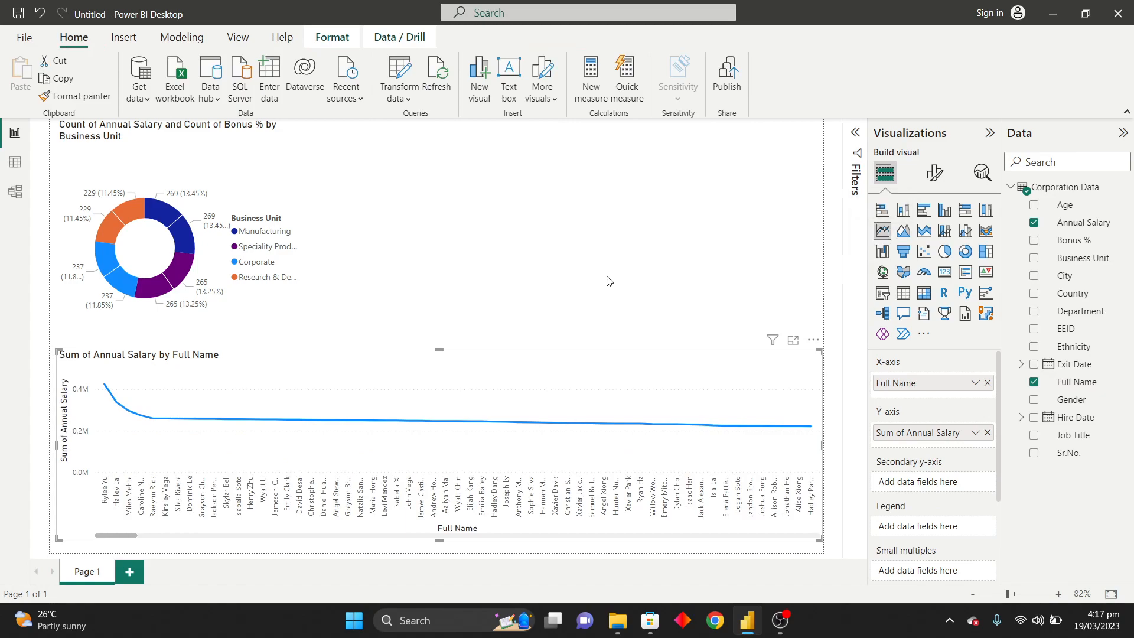
key(ctrl+z)
click(495, 278)
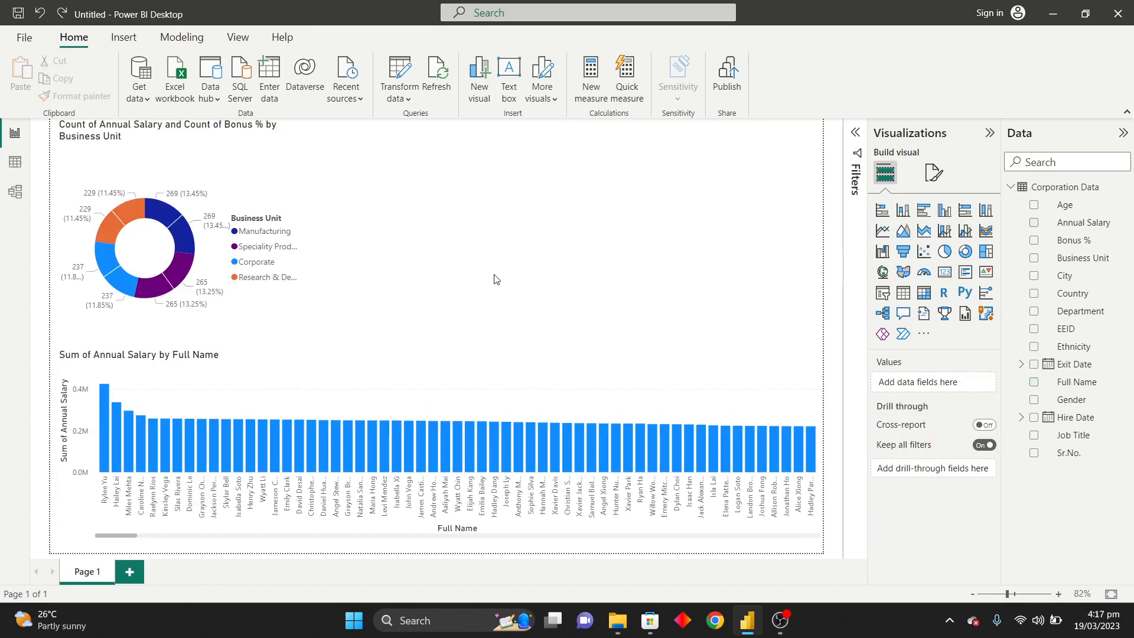
Step: Add an empty line chart beside the donut chart and narrow it to about half its original width
click(882, 231)
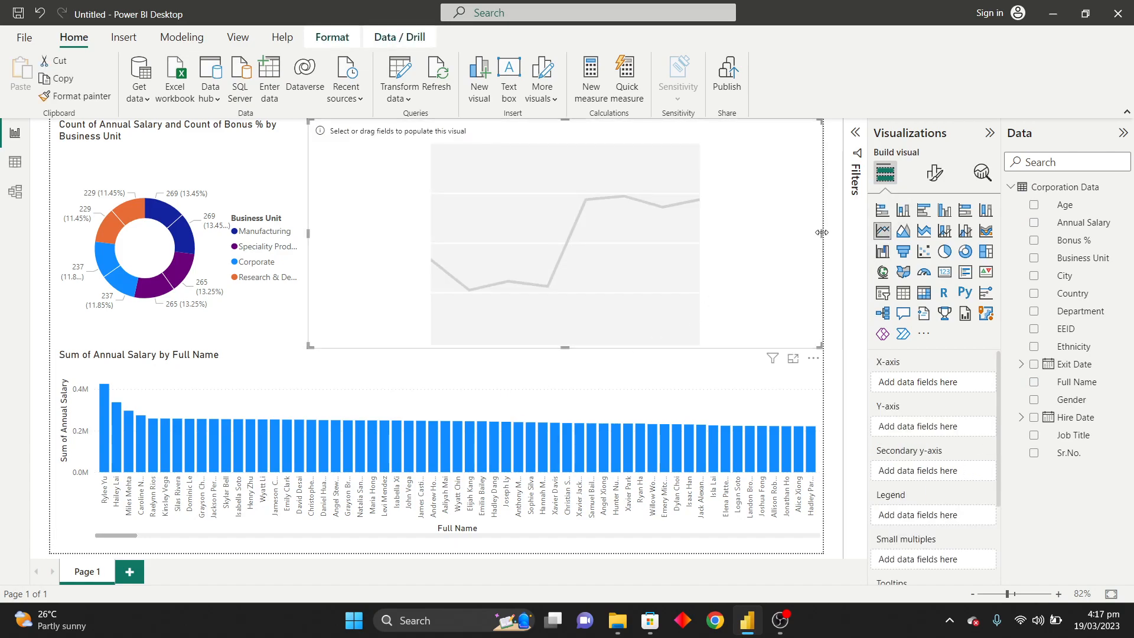
drag(823, 238, 651, 245)
drag(586, 251, 575, 251)
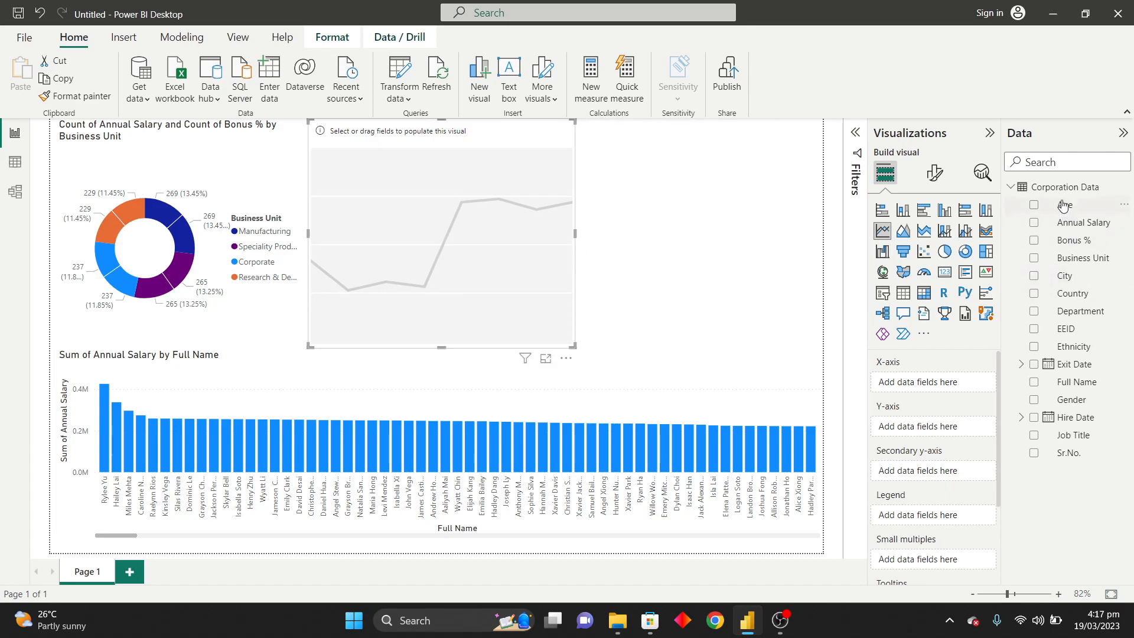
Step: Plot the count of Bonus % on the Y-axis against Age on the X-axis in the line chart
drag(1056, 208, 928, 382)
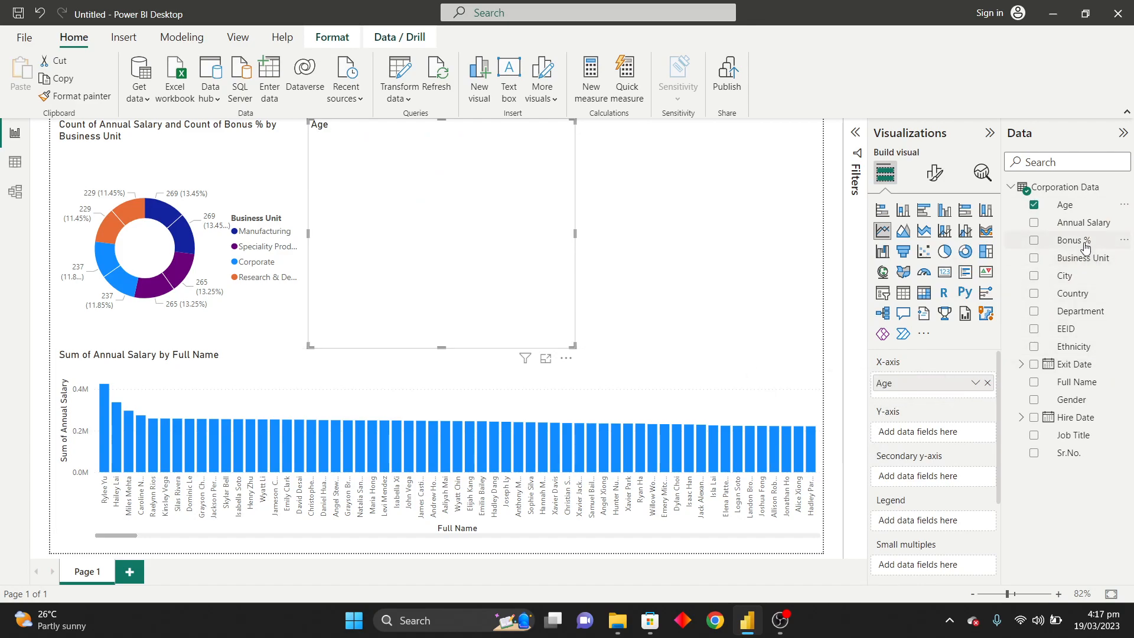
drag(1081, 242, 949, 435)
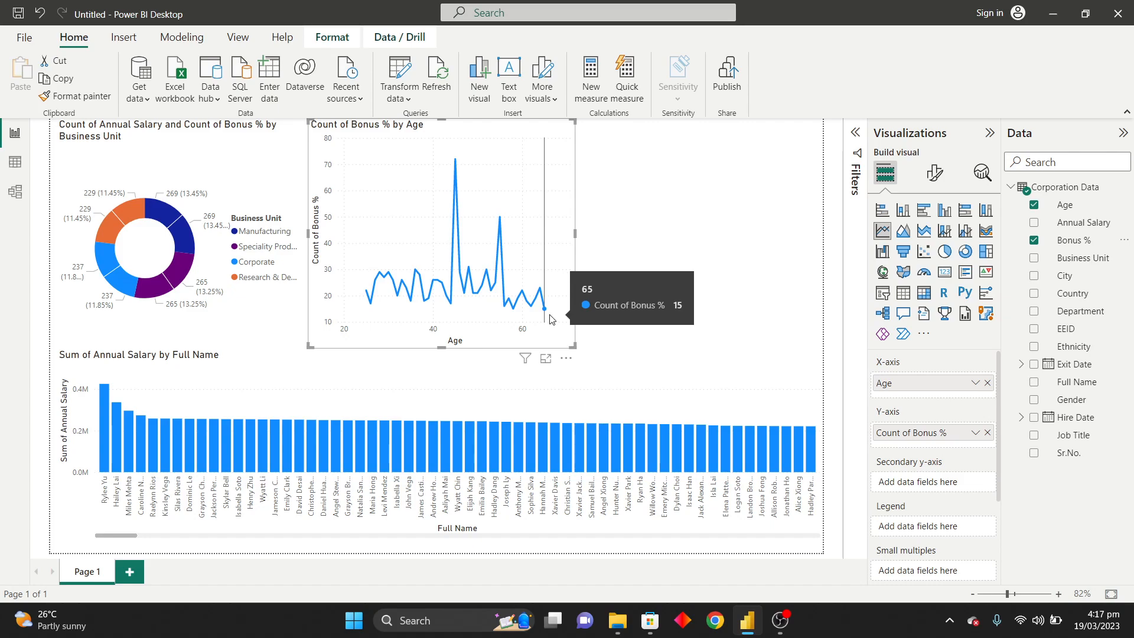
click(695, 246)
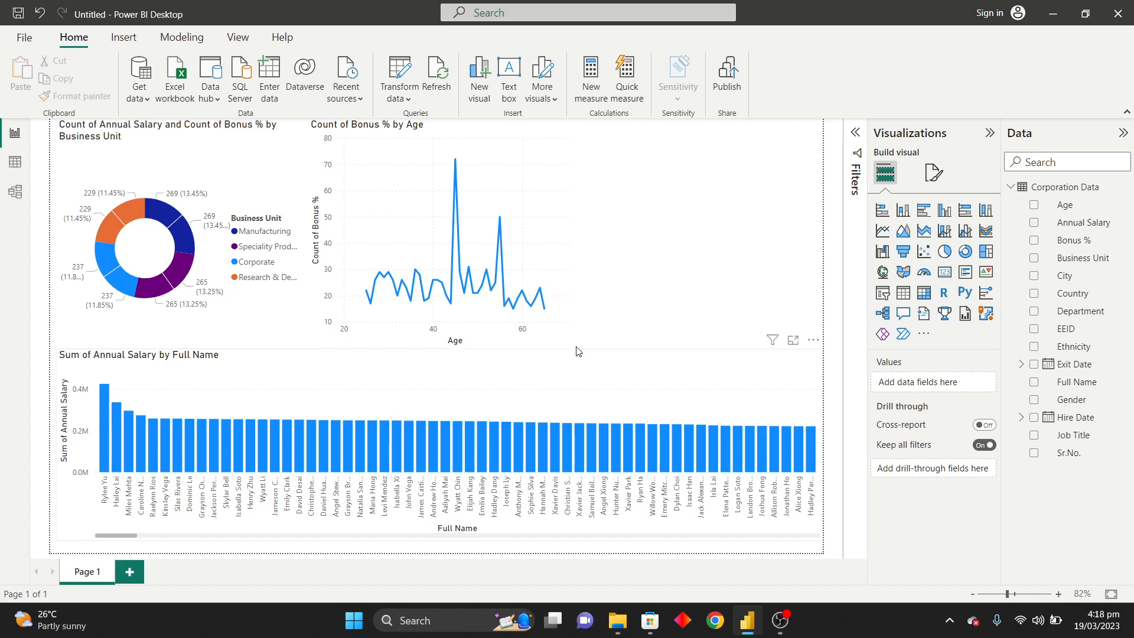
mouse_move(525, 295)
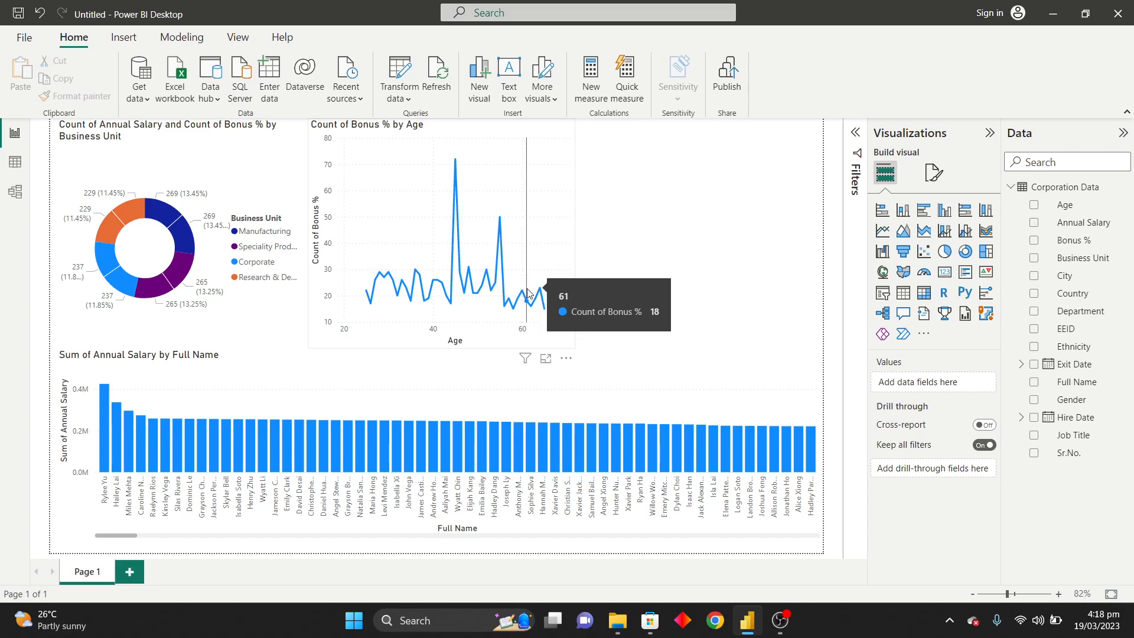
key(Tab)
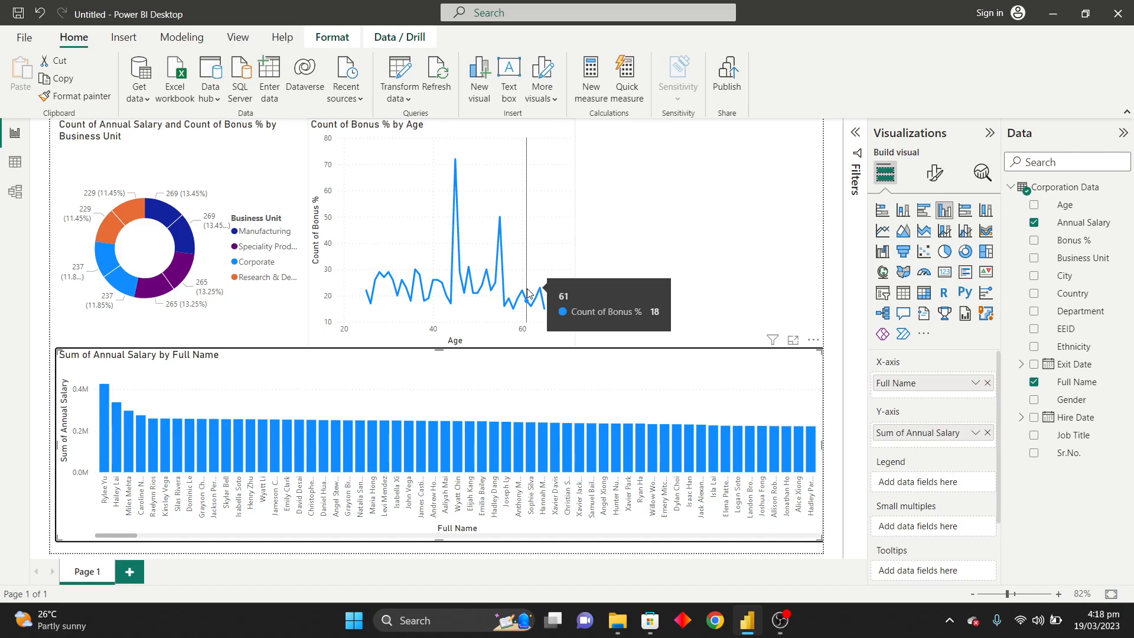
Step: Add a clustered column chart beside the line chart, with Country on the X-axis and count of Department on the Y-axis
click(637, 239)
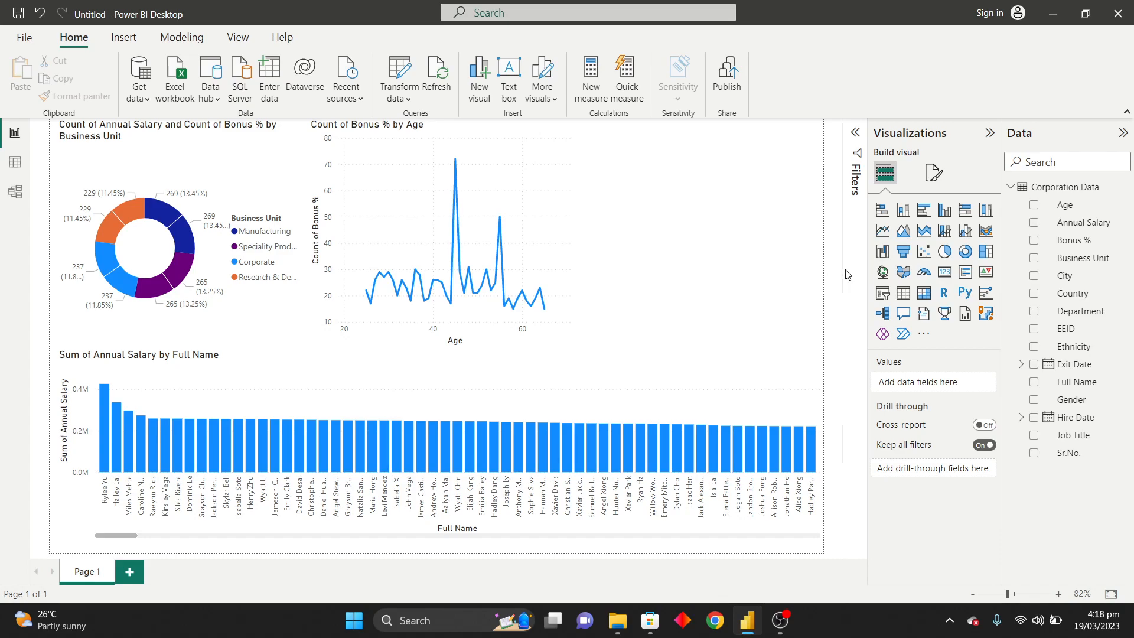
click(945, 211)
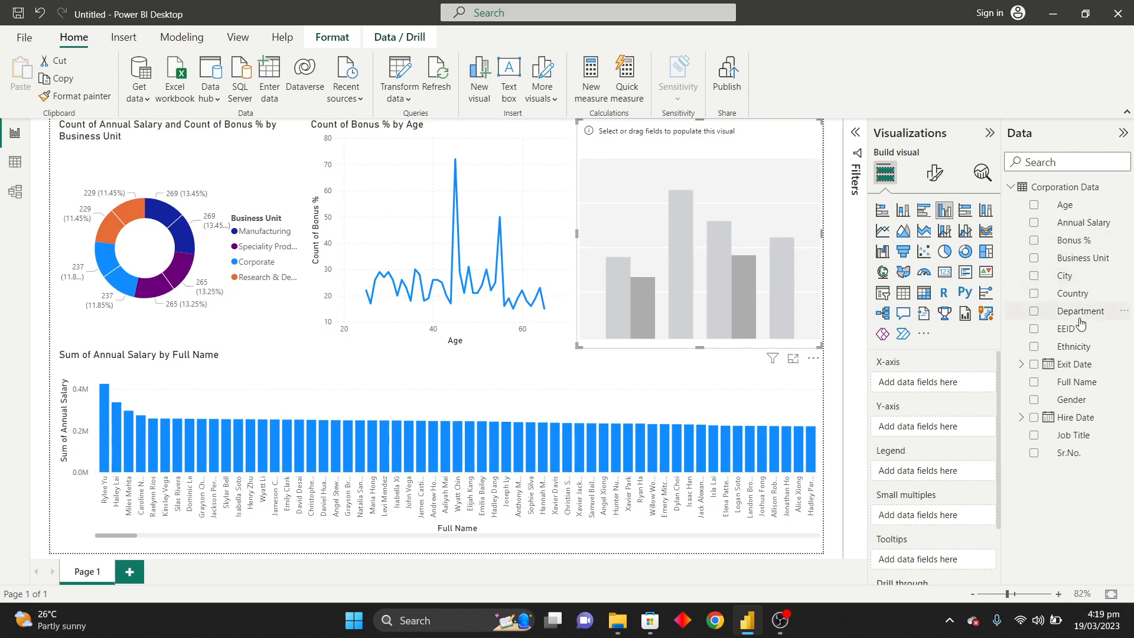
drag(1062, 296, 921, 384)
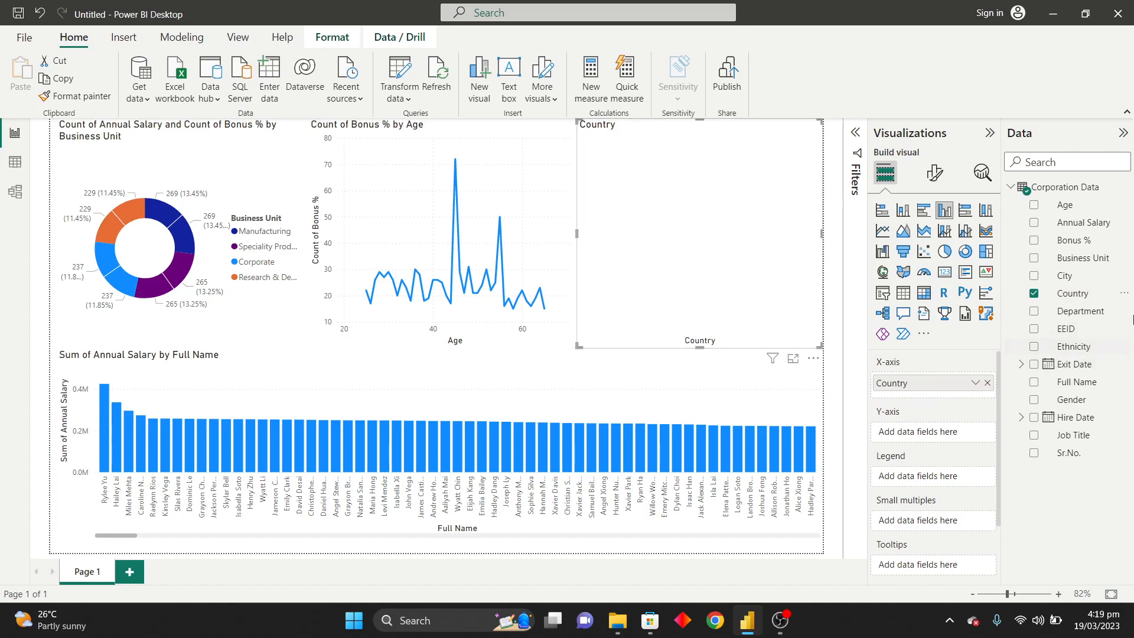
drag(1082, 311, 938, 432)
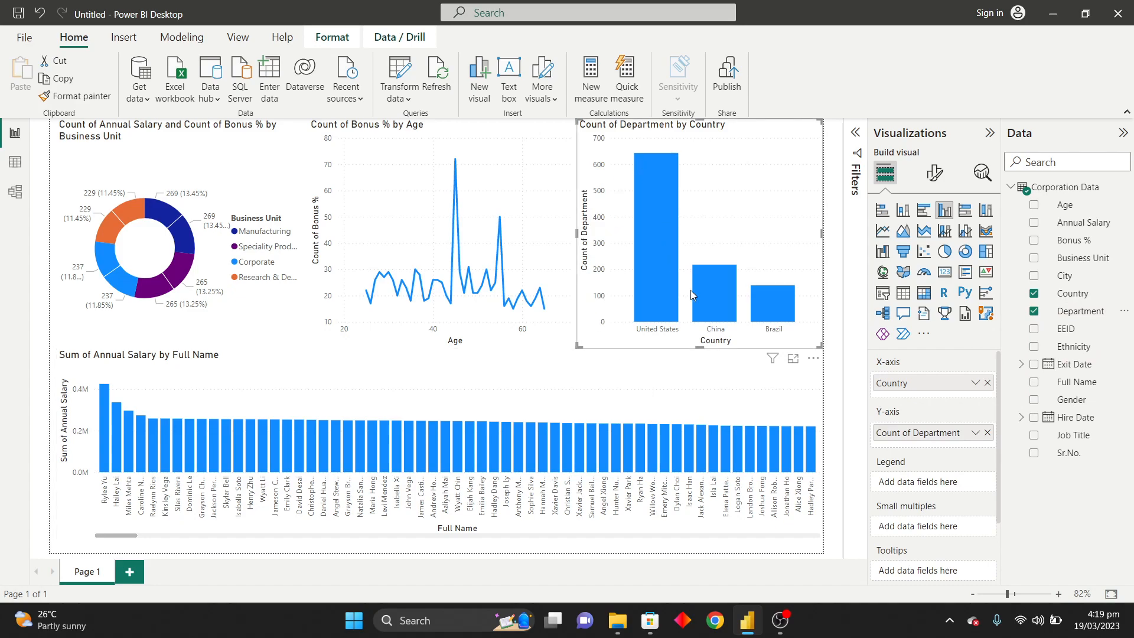
mouse_move(784, 323)
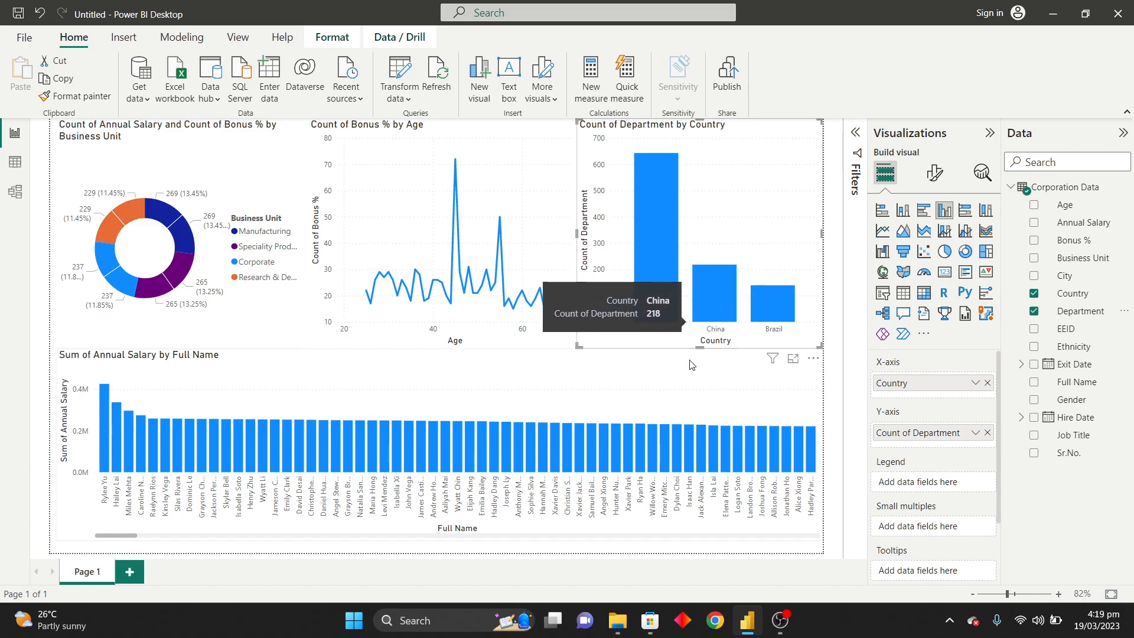
click(976, 433)
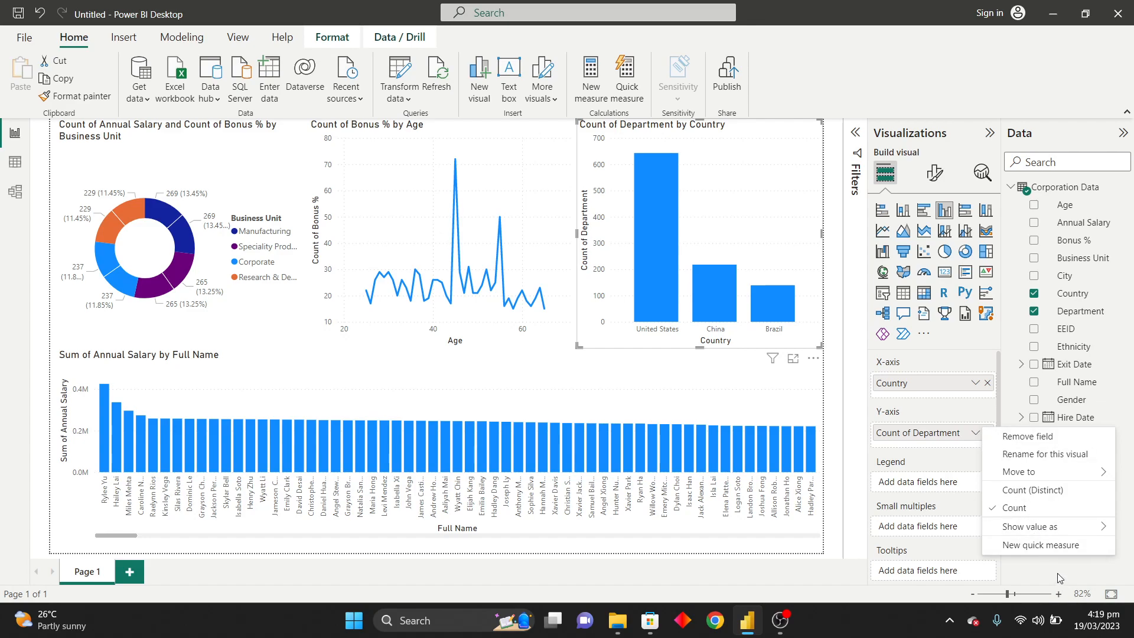
key(Escape)
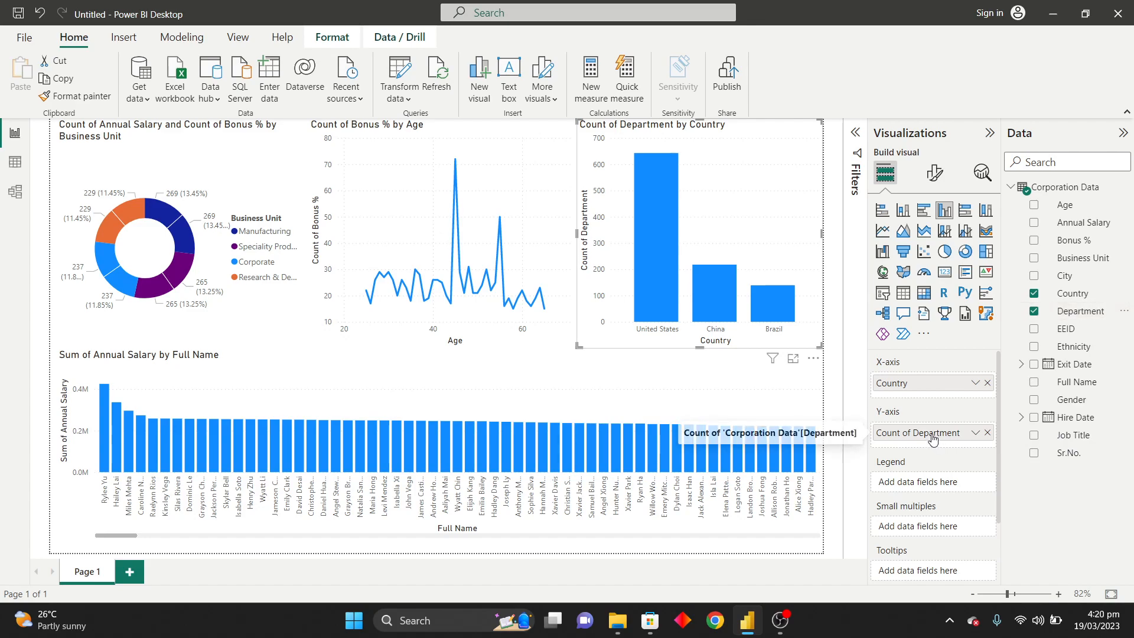
Step: Move Department below Country on the new chart's X-axis and plot Annual Salary on its Y-axis, aggregated as Sum
drag(936, 434, 933, 402)
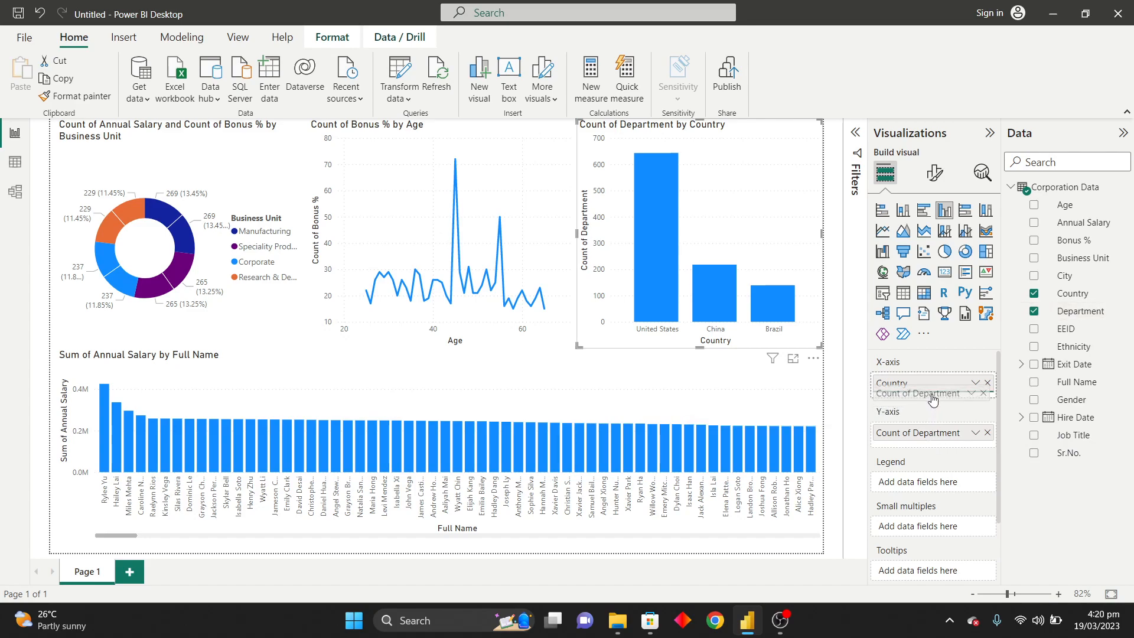
drag(1076, 222, 940, 449)
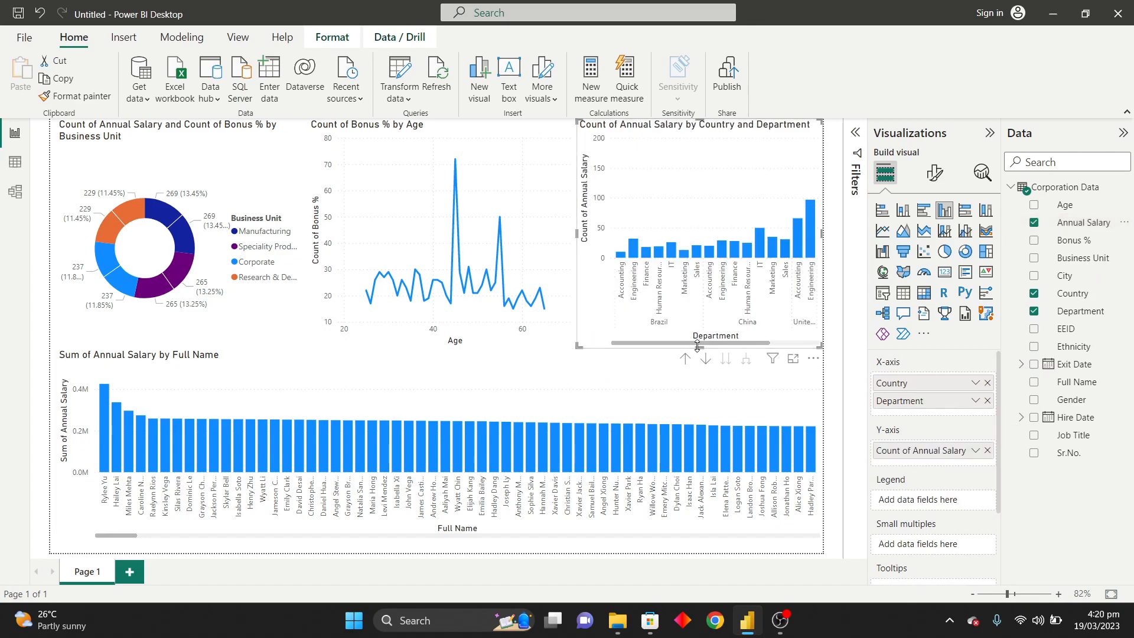
drag(699, 346, 628, 355)
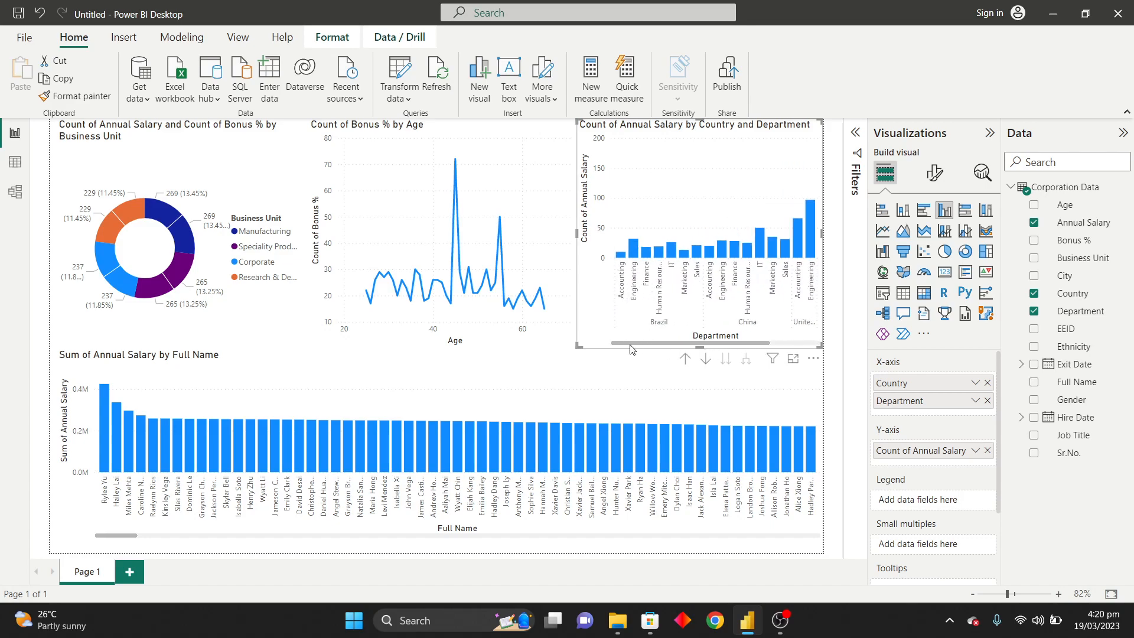
click(975, 450)
click(1015, 273)
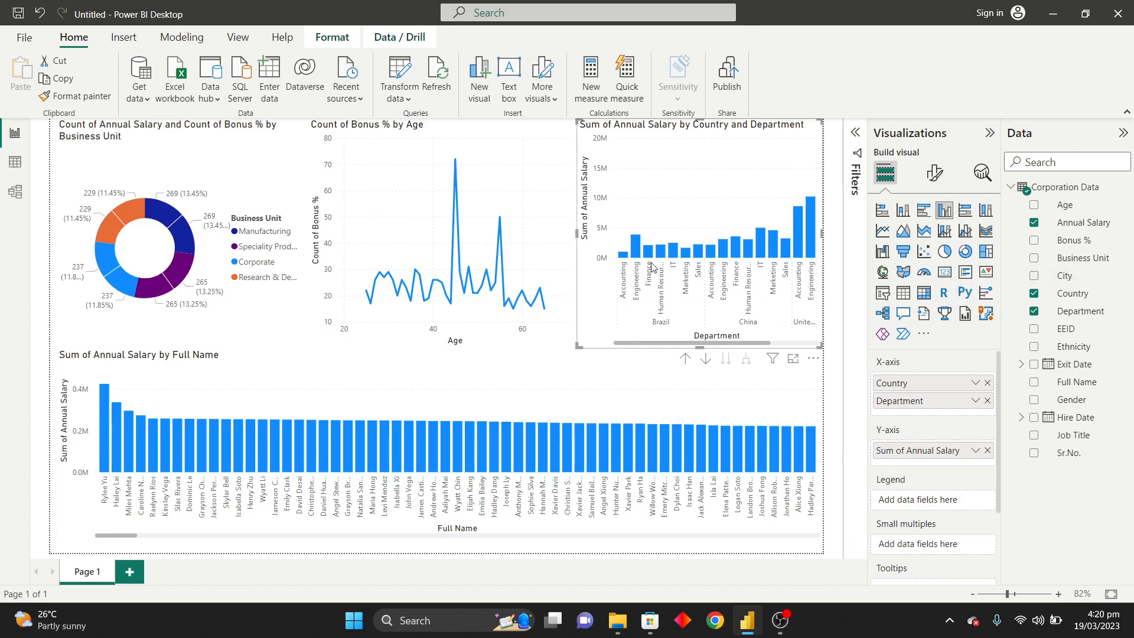
mouse_move(649, 260)
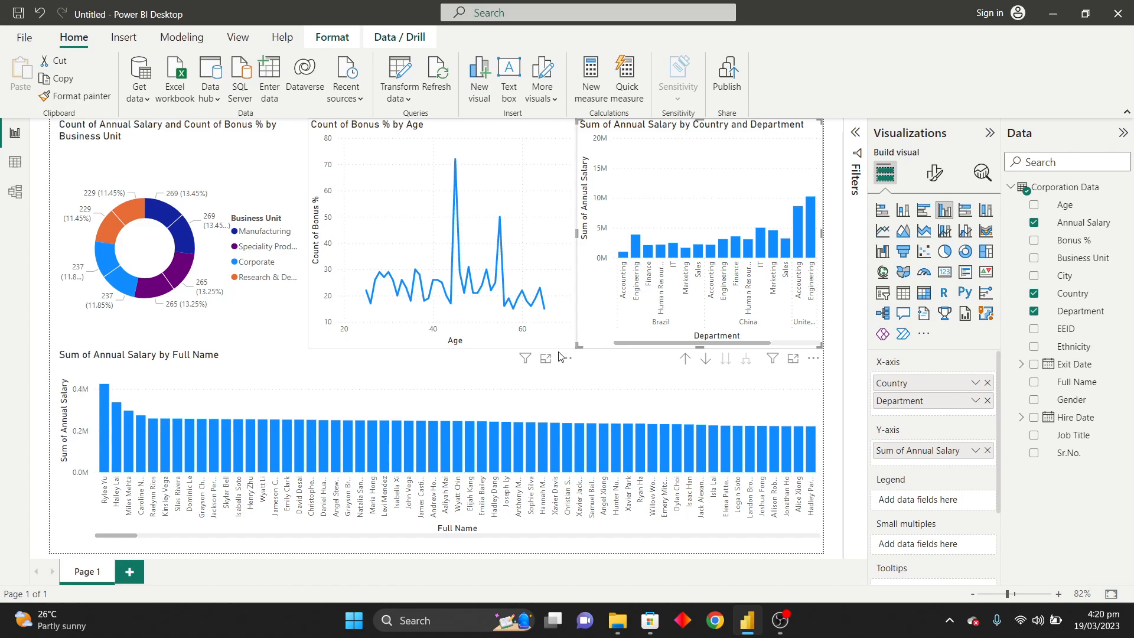
Step: Narrow the column chart of Annual Salary by Full Name to about half its width
click(561, 356)
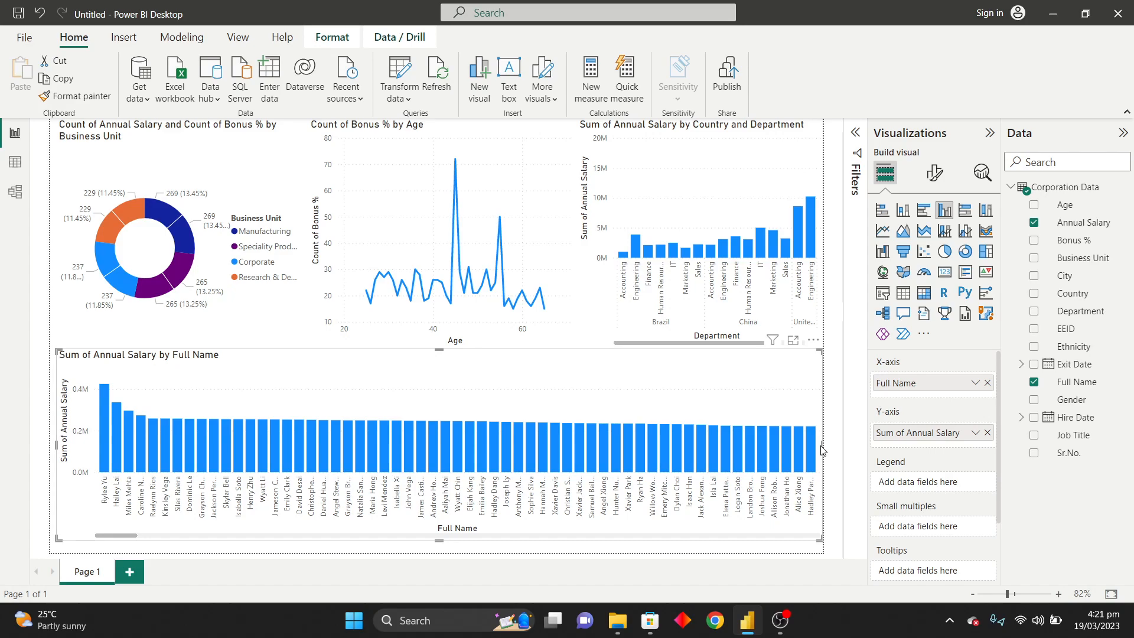
drag(822, 446, 703, 452)
drag(532, 452, 457, 465)
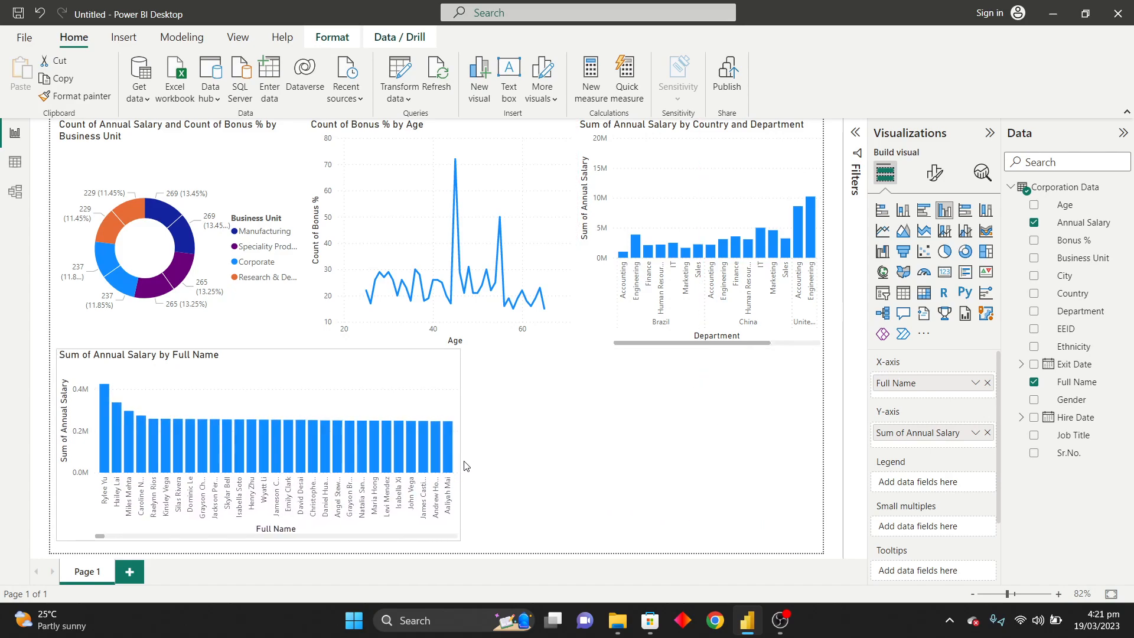
Step: Add a clustered column chart filling the space beside the Full Name chart, with Age on the X-axis and count of Annual Salary on the Y-axis
click(667, 461)
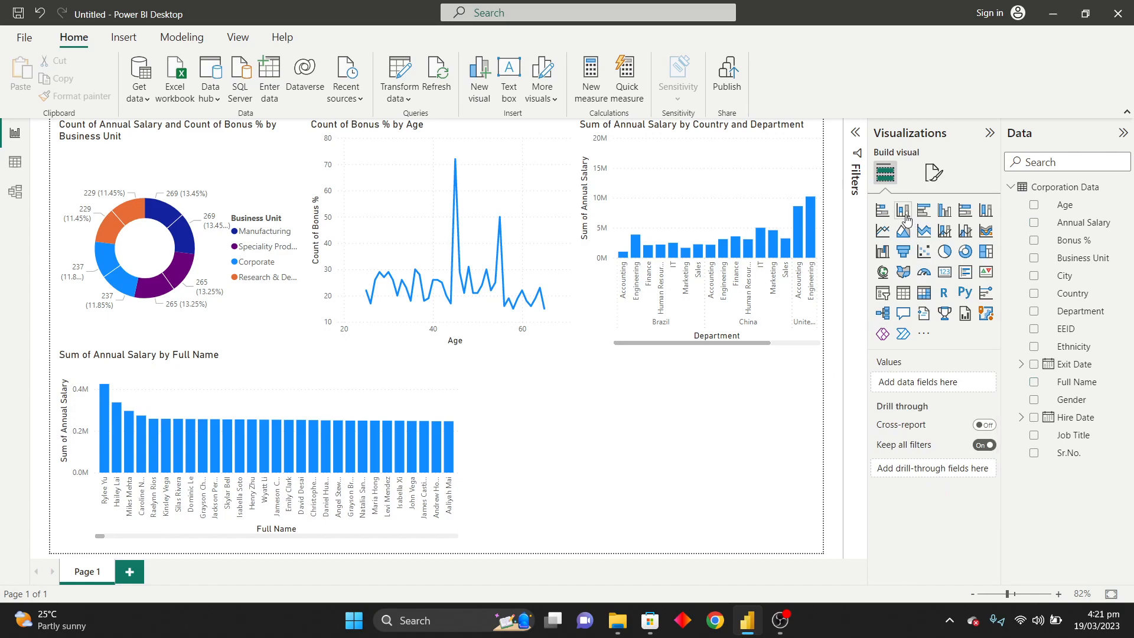
click(944, 211)
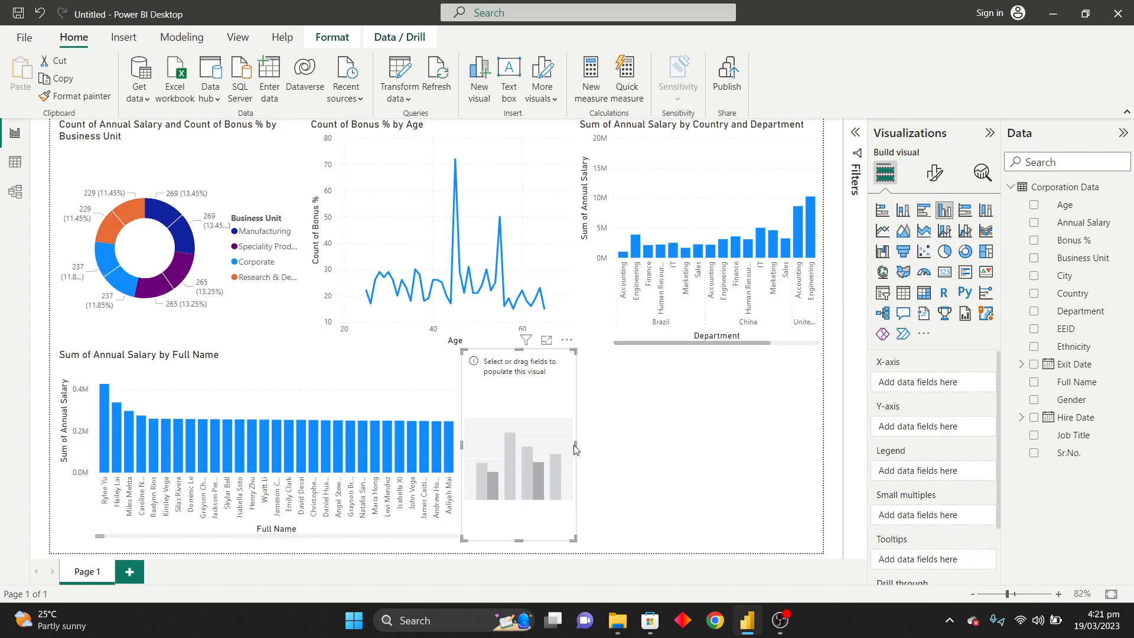
drag(577, 449, 826, 489)
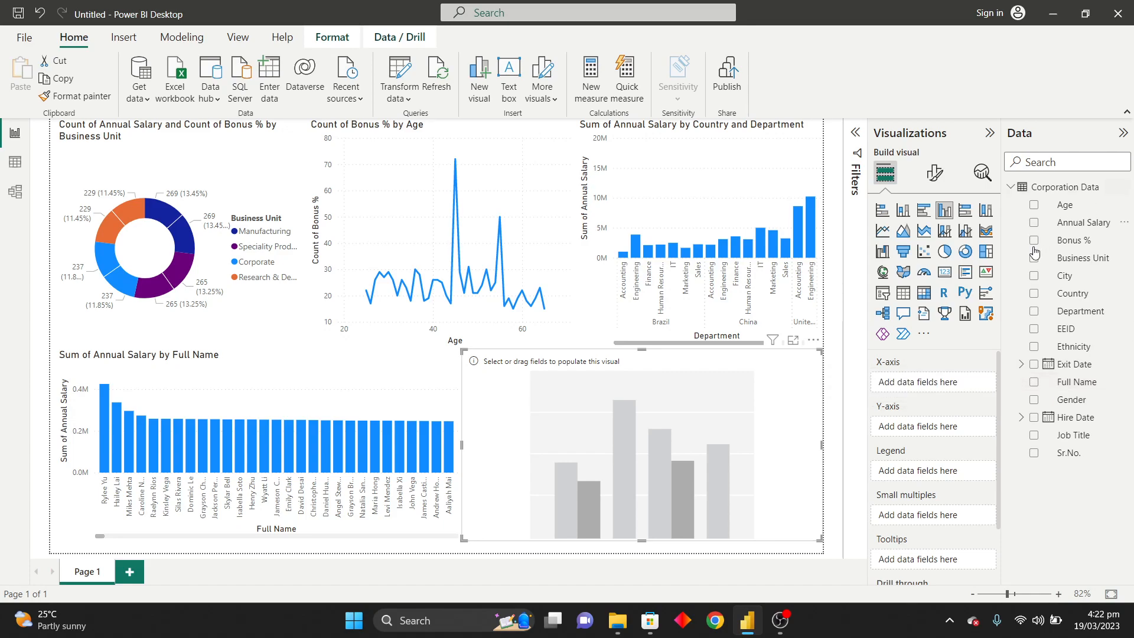
drag(1065, 207, 935, 385)
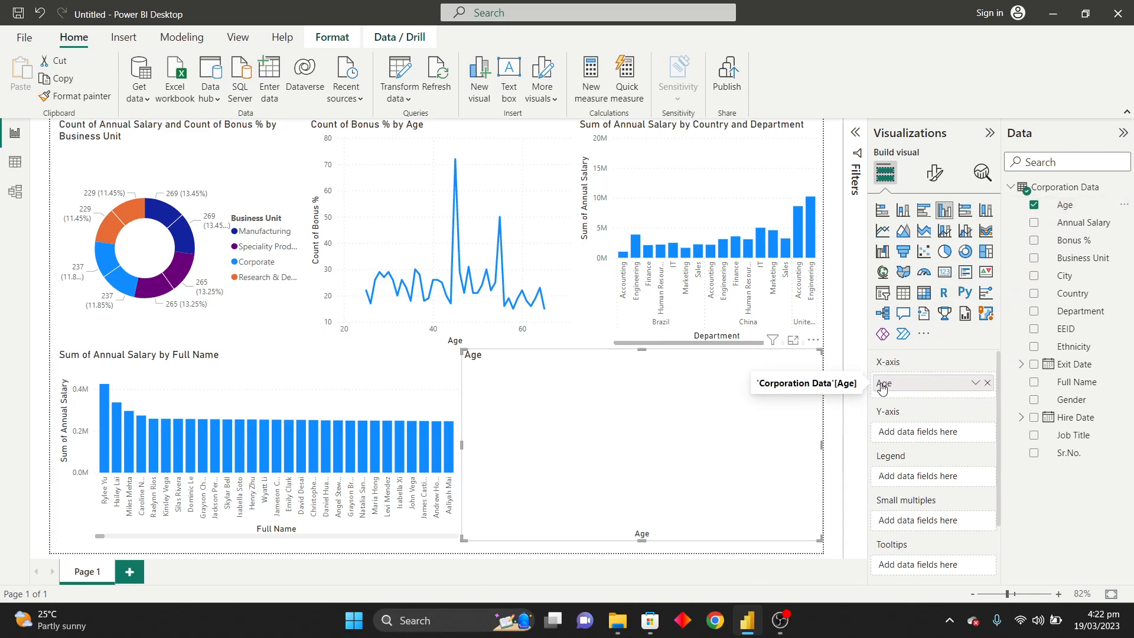
drag(1090, 226, 948, 434)
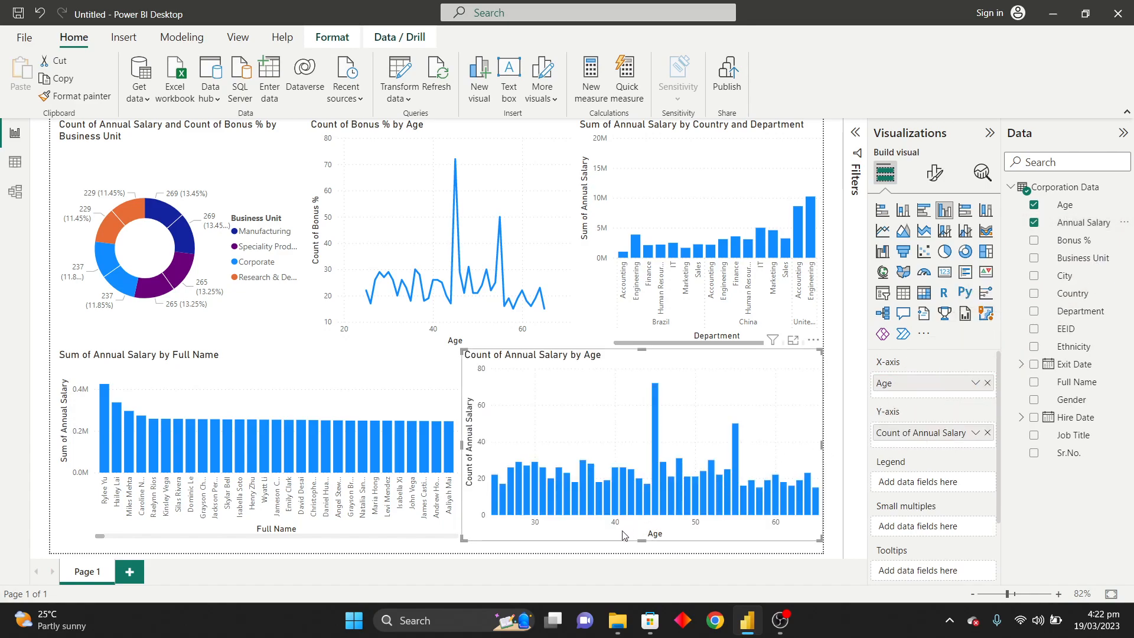
Step: Try Bonus % as a second Y-axis value in the Age column chart, inspect the bars, and remove it again
drag(1074, 242, 952, 444)
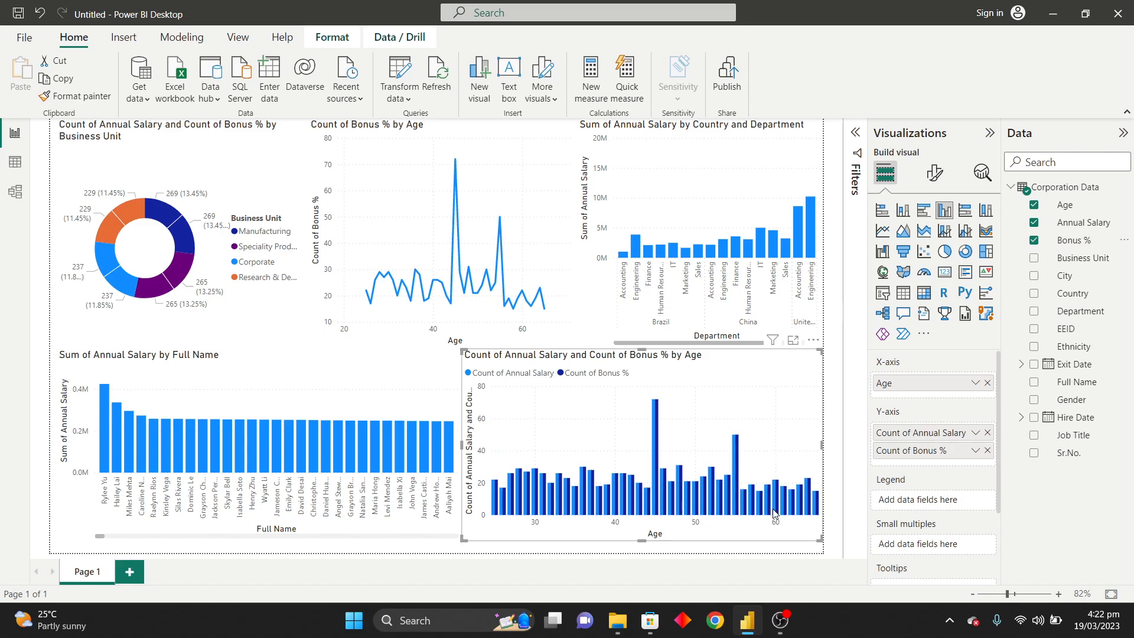
mouse_move(774, 513)
mouse_move(423, 314)
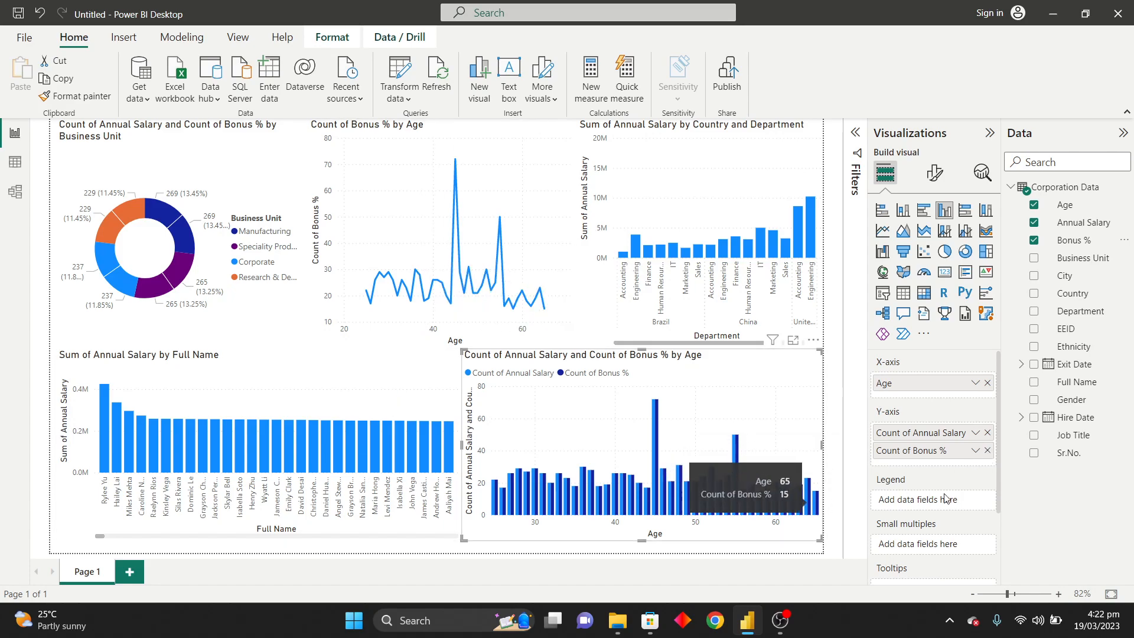
click(987, 451)
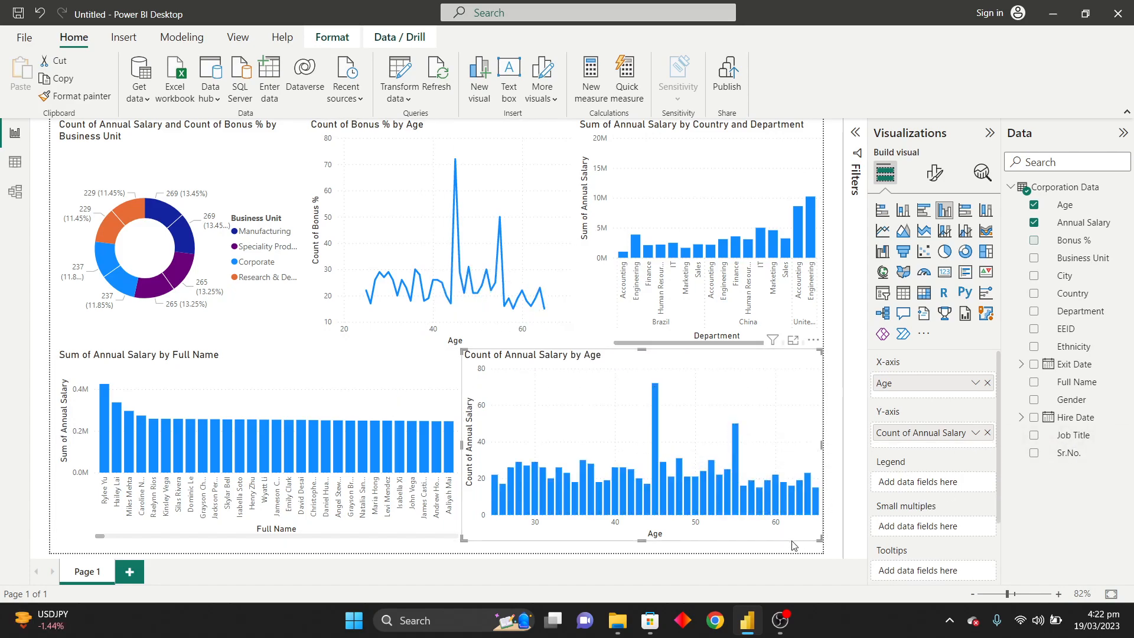
Step: Cross-highlight the report by the age 60 bar and examine the matching data in the Full Name and Country and Department charts
click(776, 510)
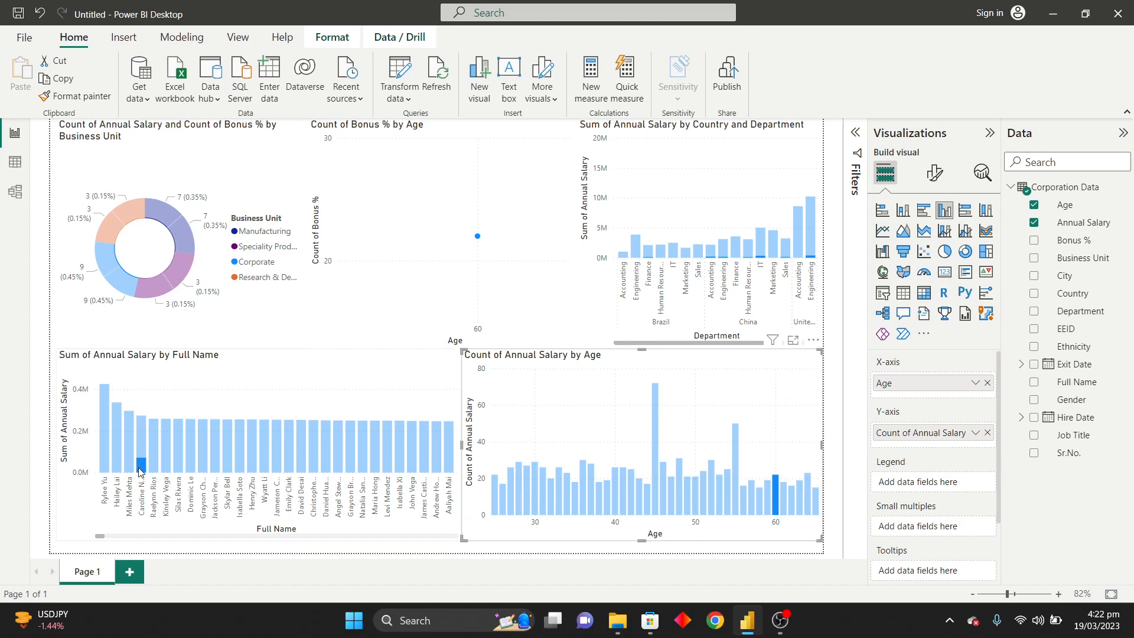
mouse_move(142, 471)
drag(101, 536, 109, 539)
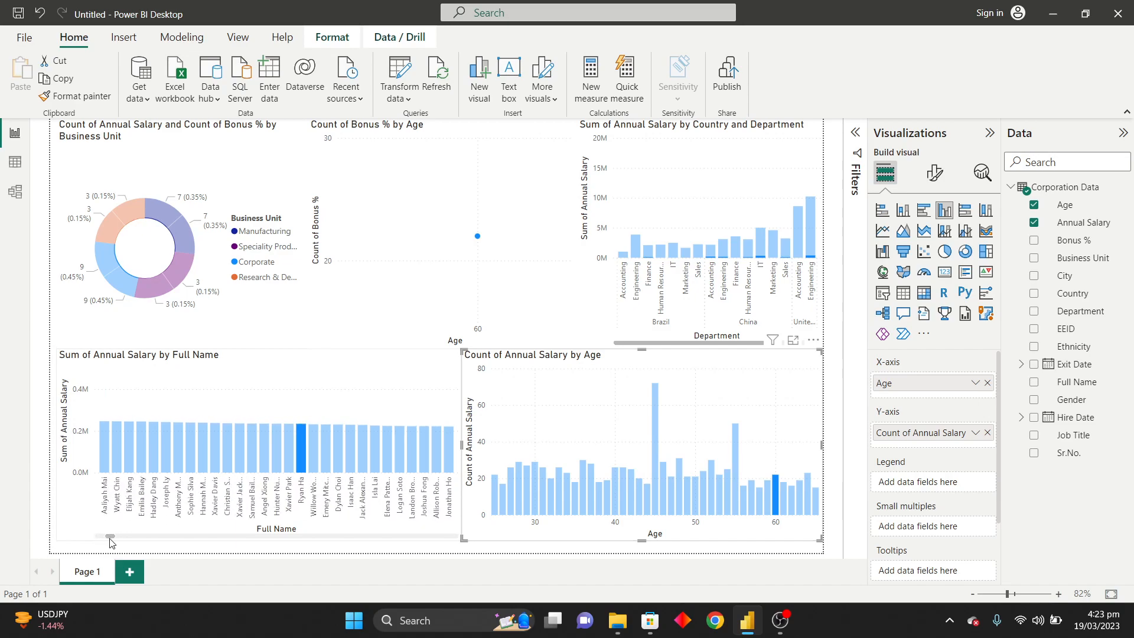
mouse_move(299, 461)
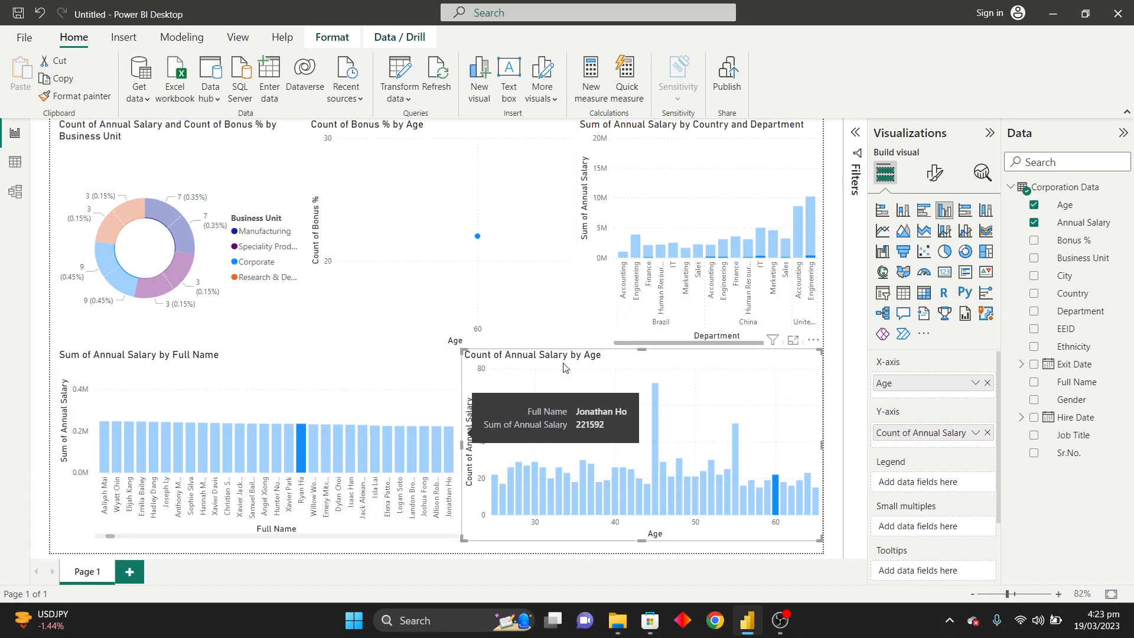
mouse_move(786, 261)
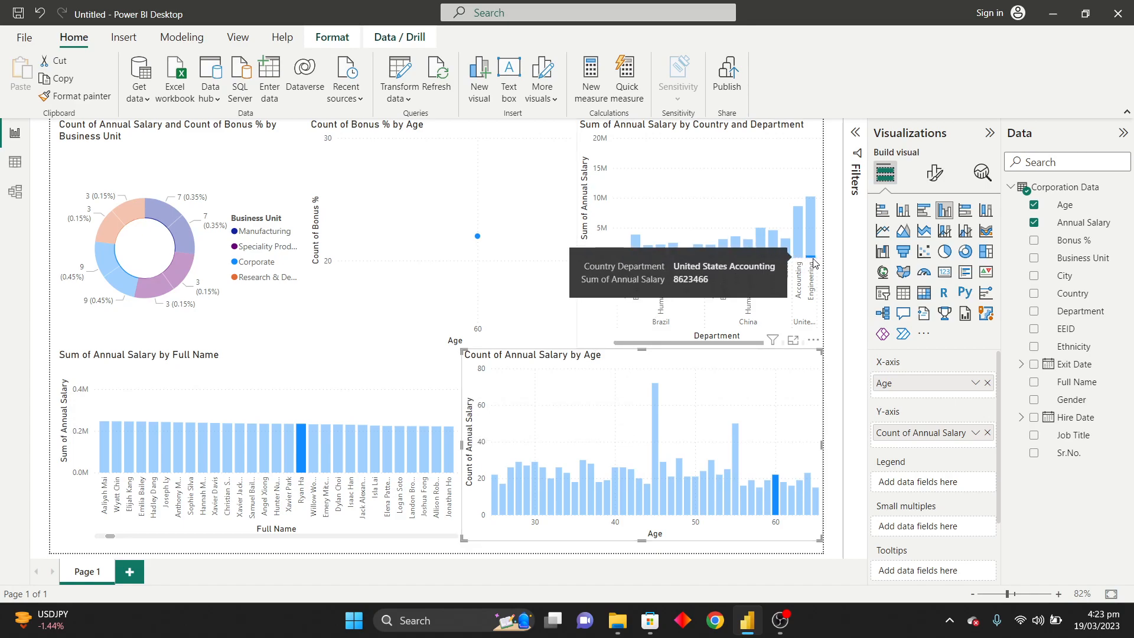